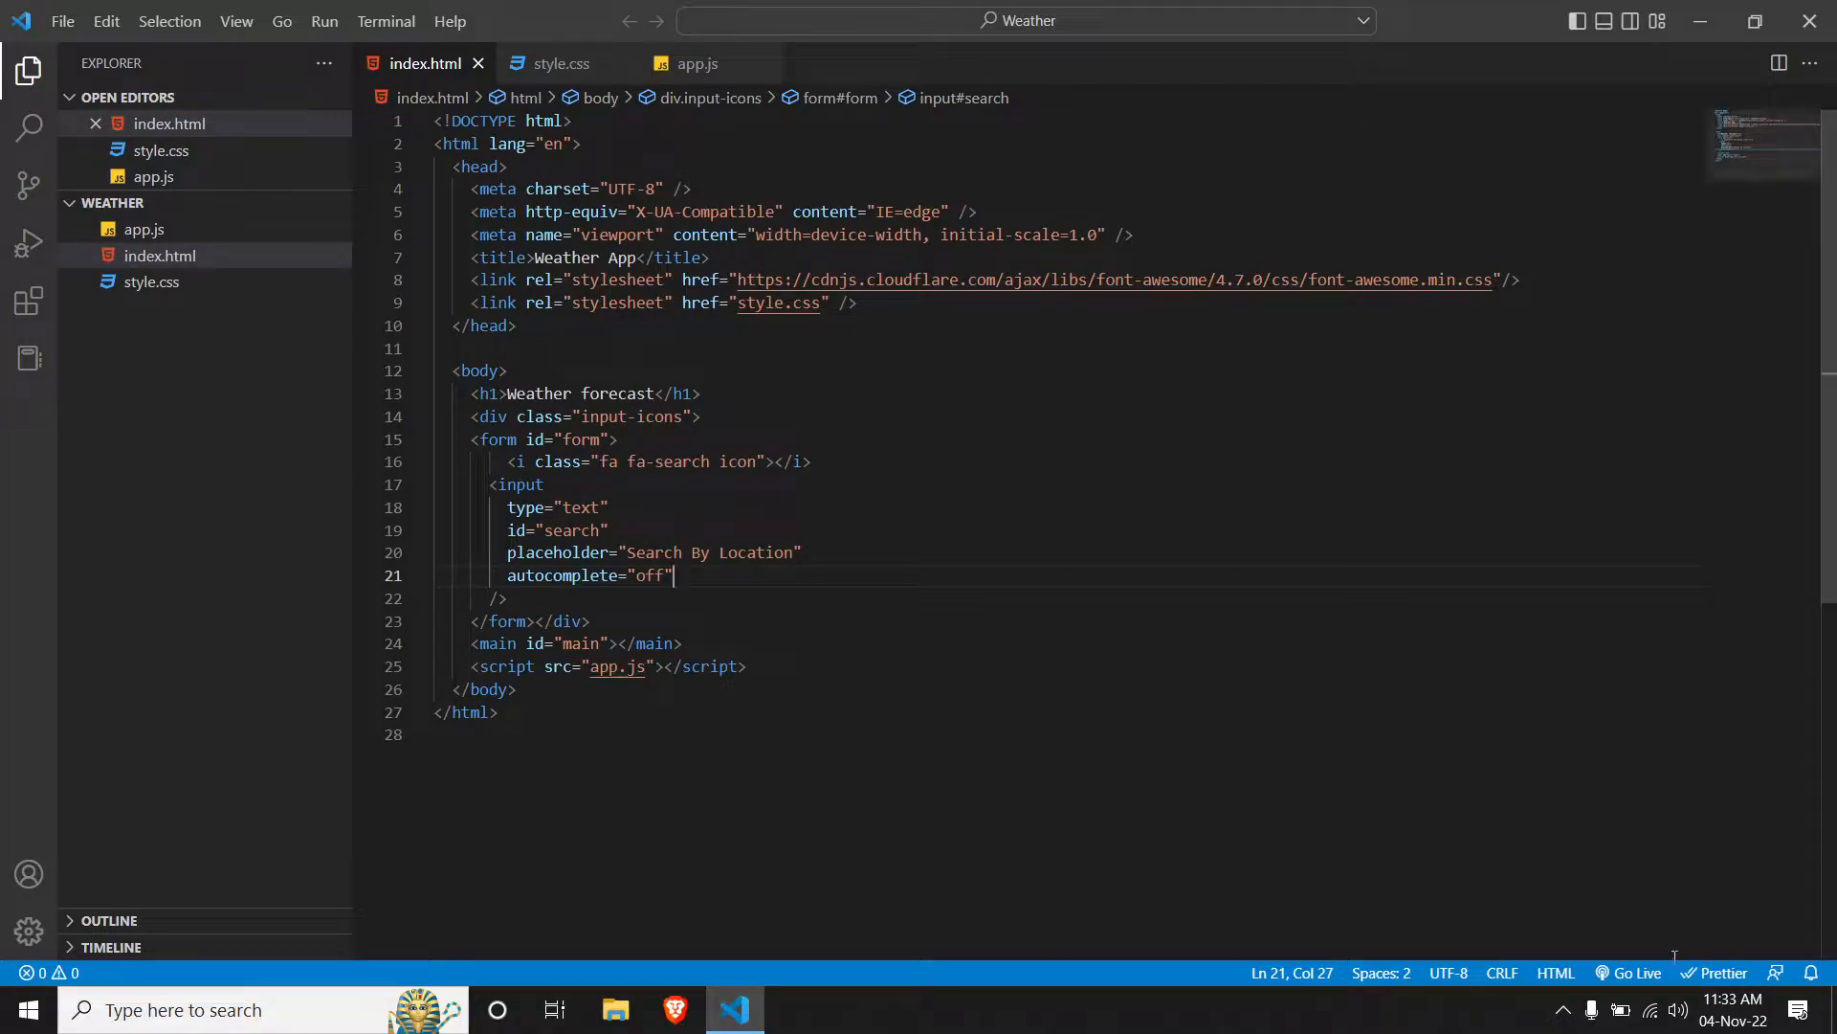
Preview the weather page on the local live server and search the forecast for Mumbai.
{"action": "left_click", "coordinate": [1630, 972]}
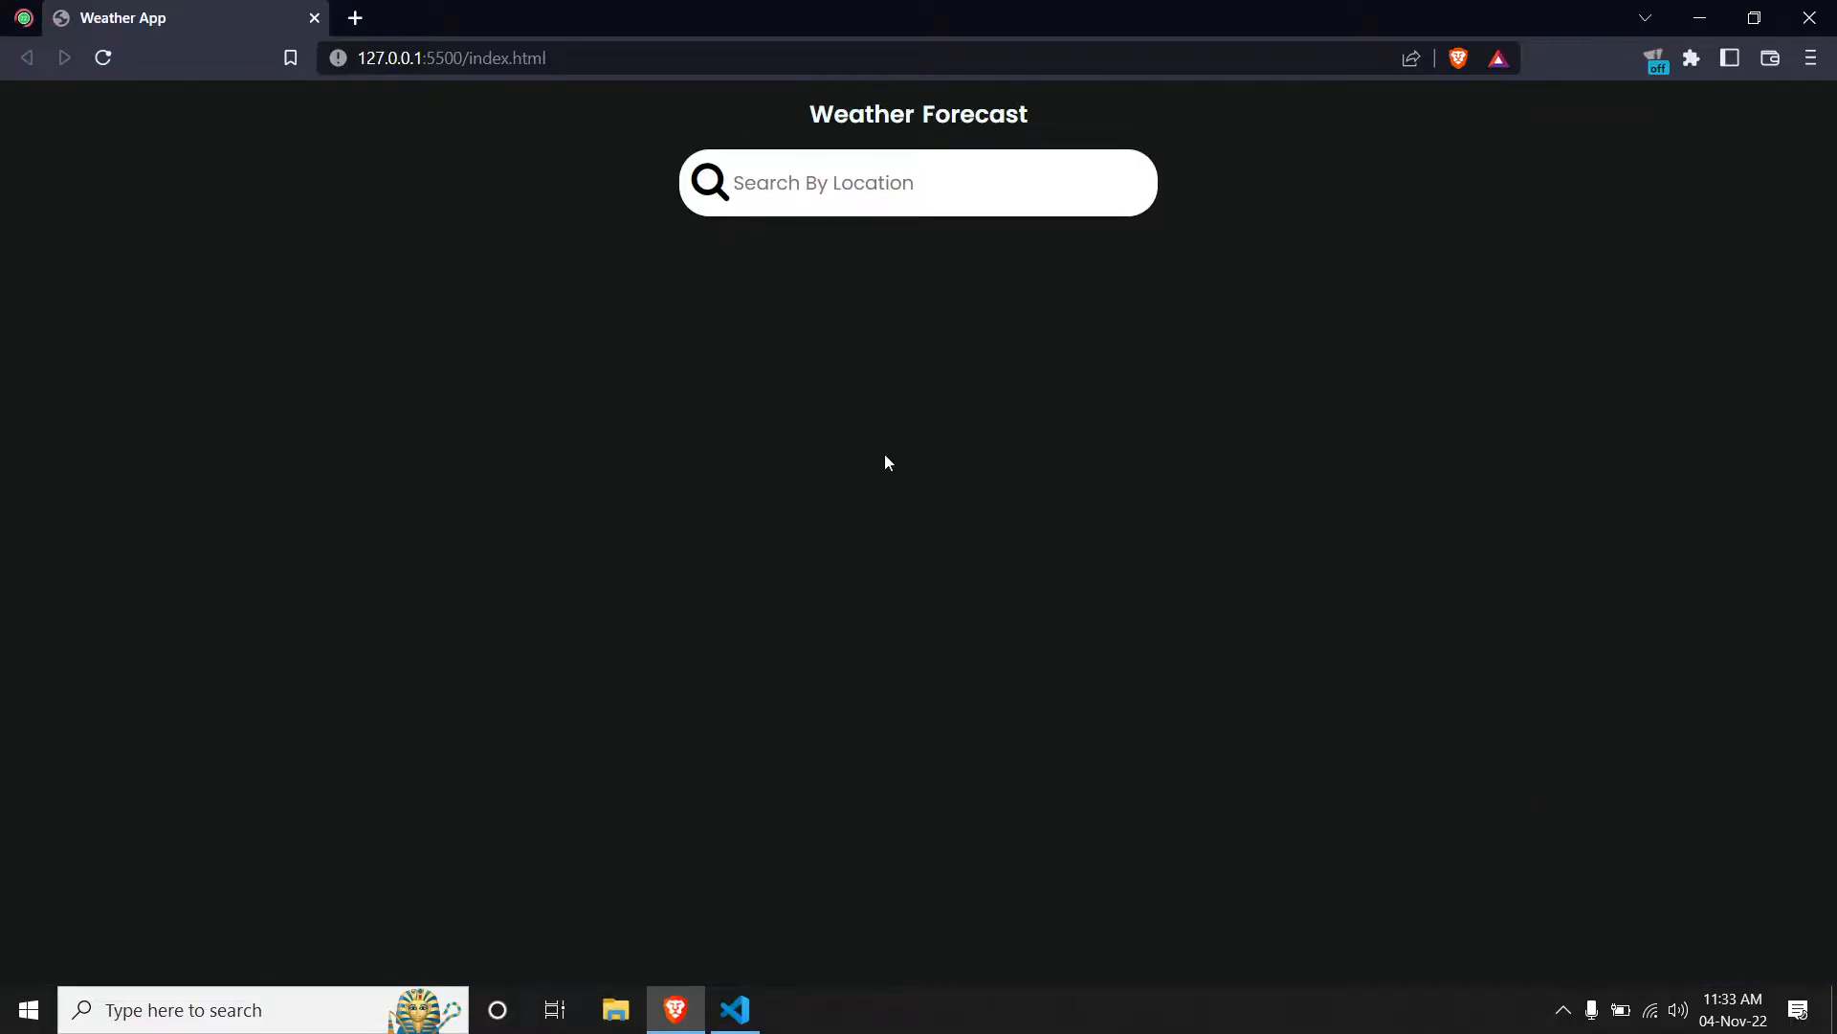
{"action": "left_click", "coordinate": [821, 183]}
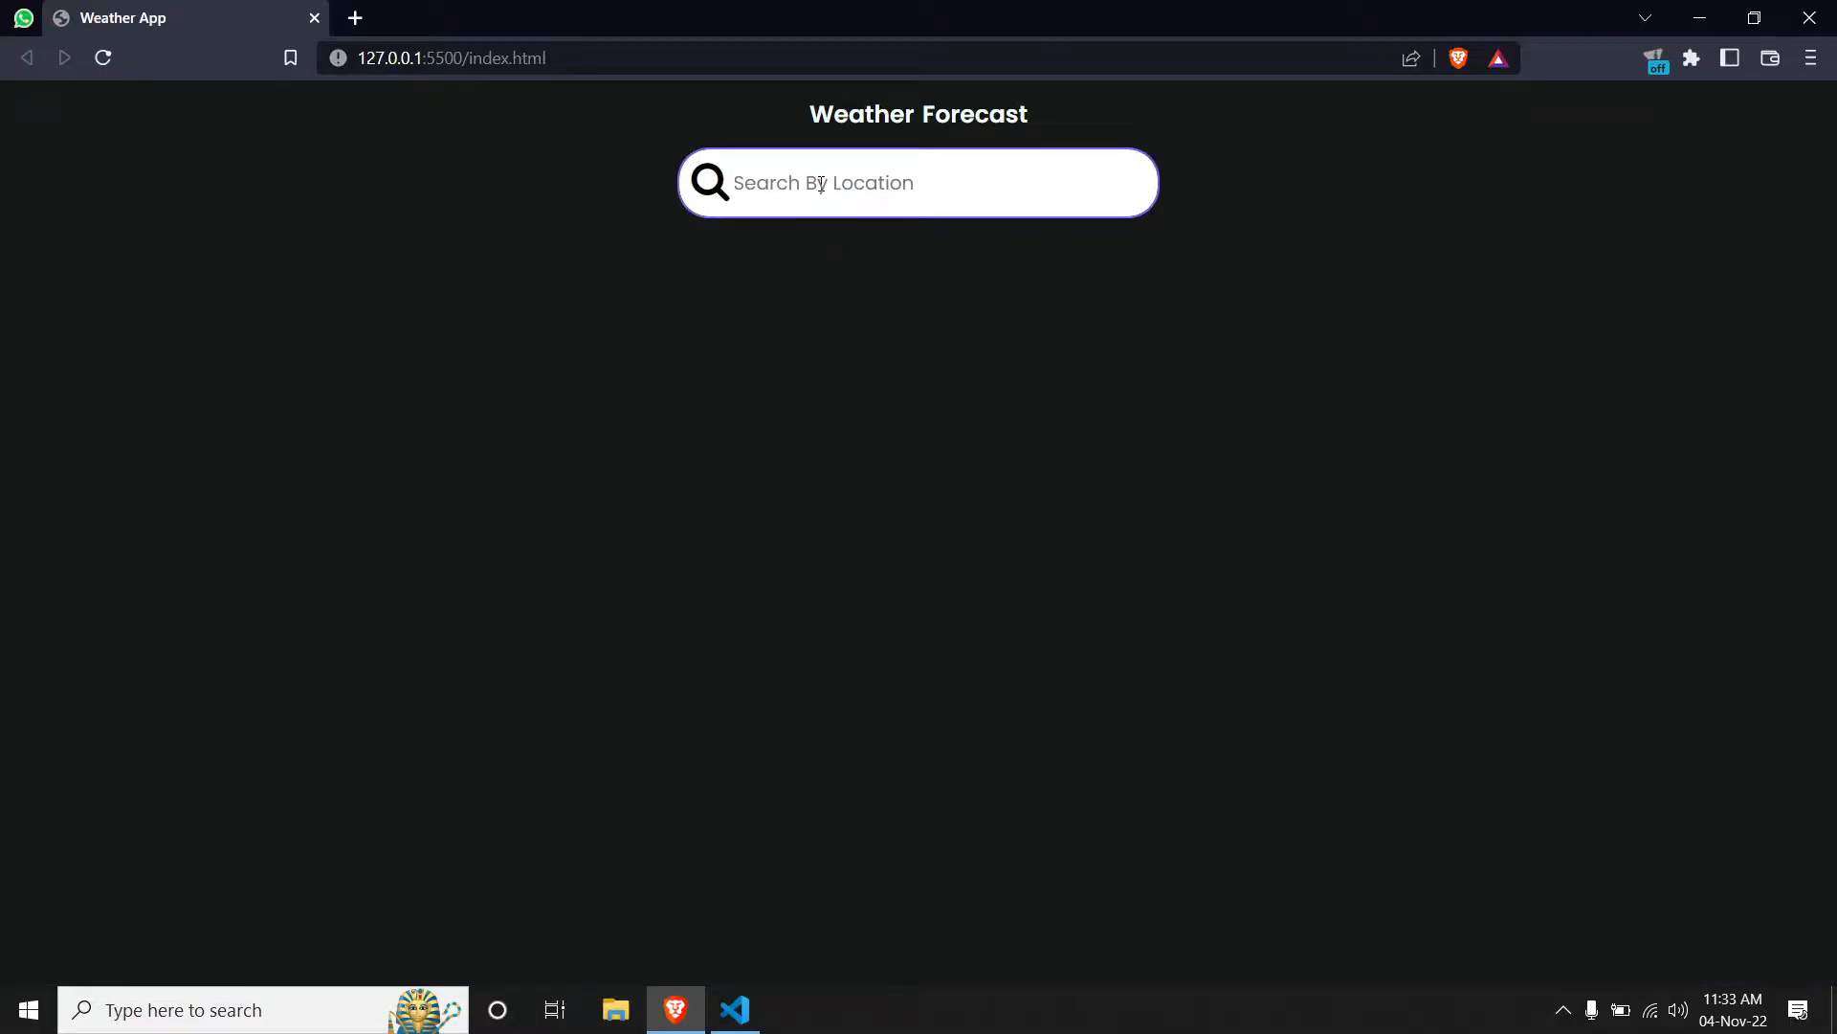
{"action": "type", "text": "Mumbai"}
{"action": "key", "text": "Return"}
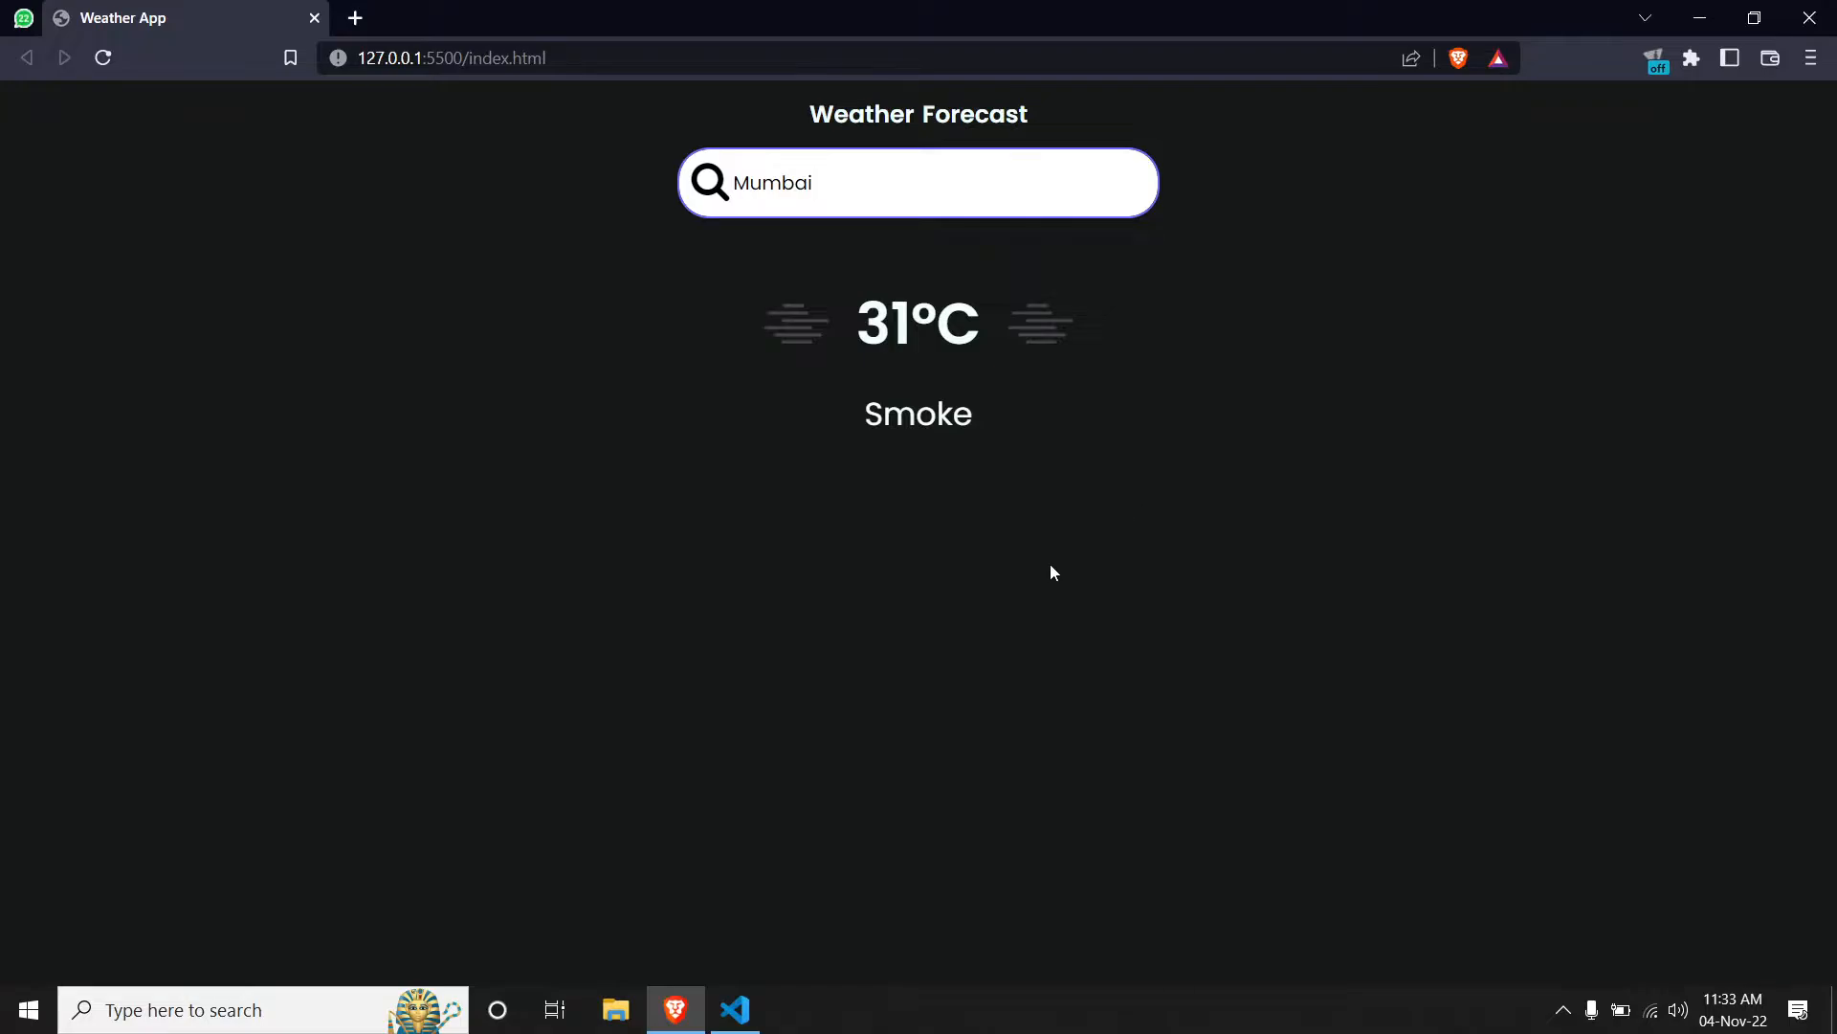
Switch back to Visual Studio Code and initialize a Git repository in the Weather folder.
{"action": "left_click", "coordinate": [735, 1010]}
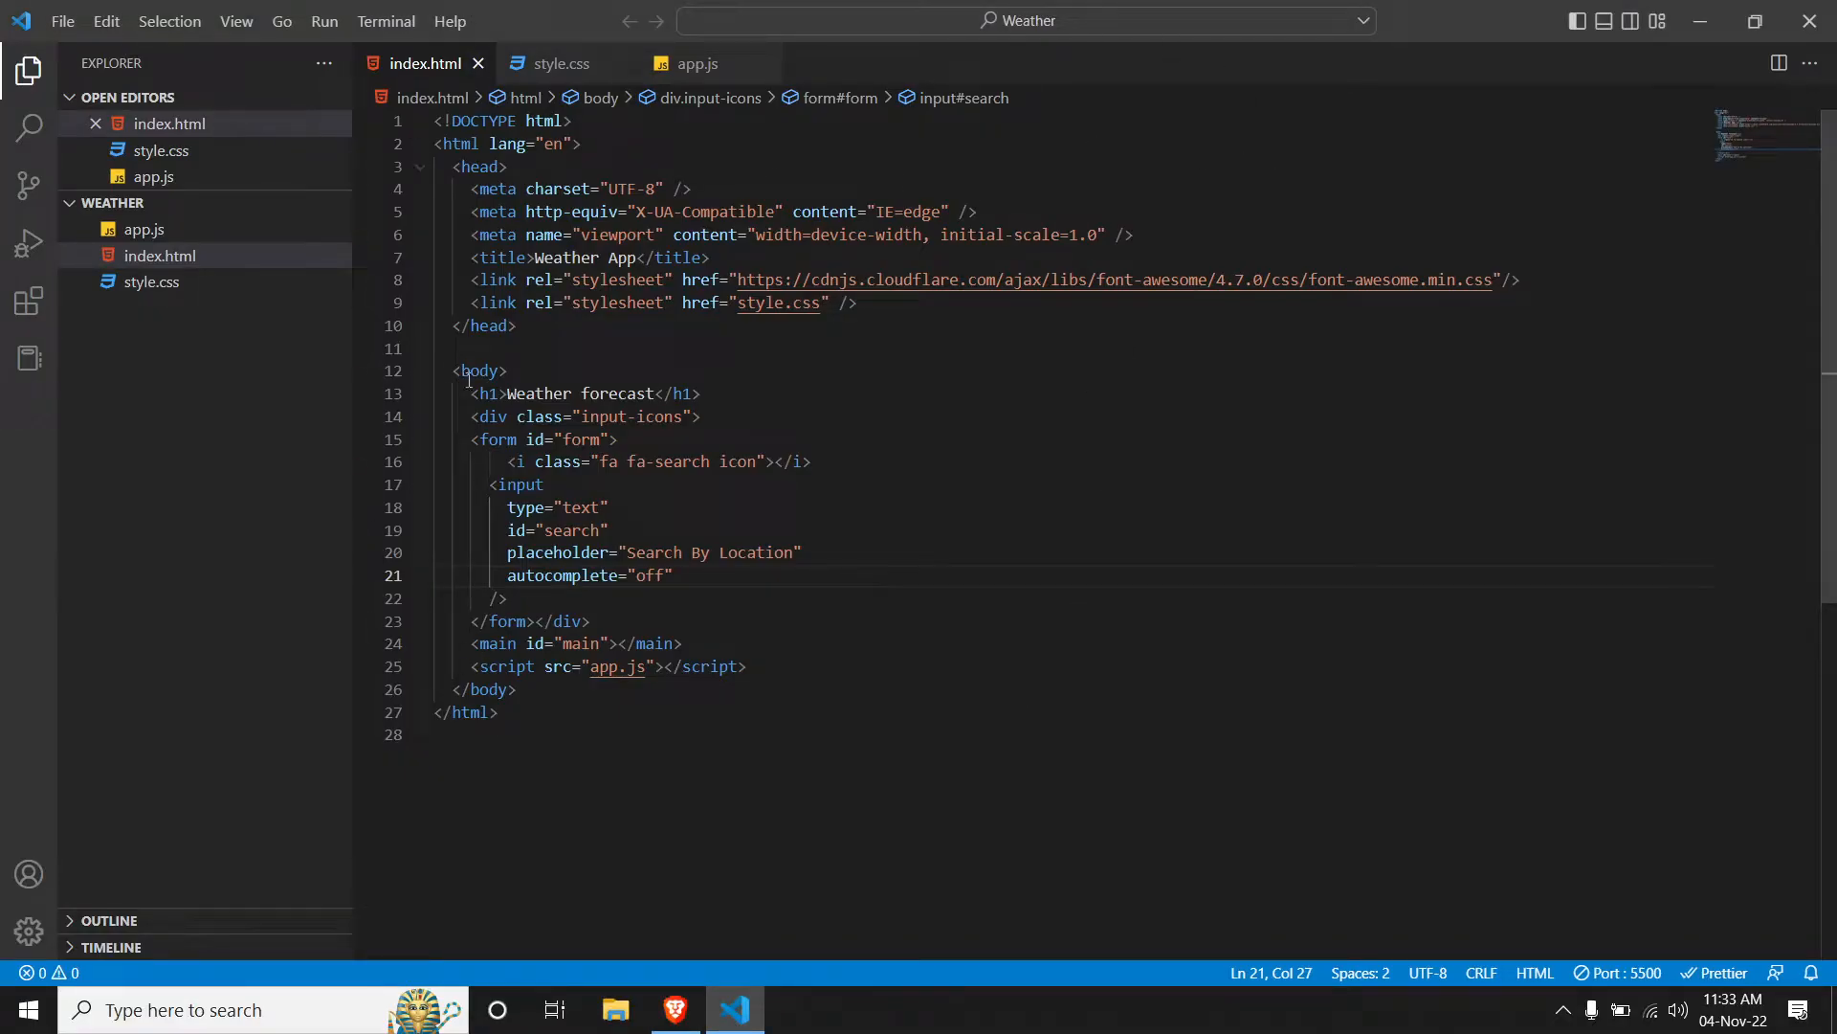
{"action": "left_click", "coordinate": [30, 196]}
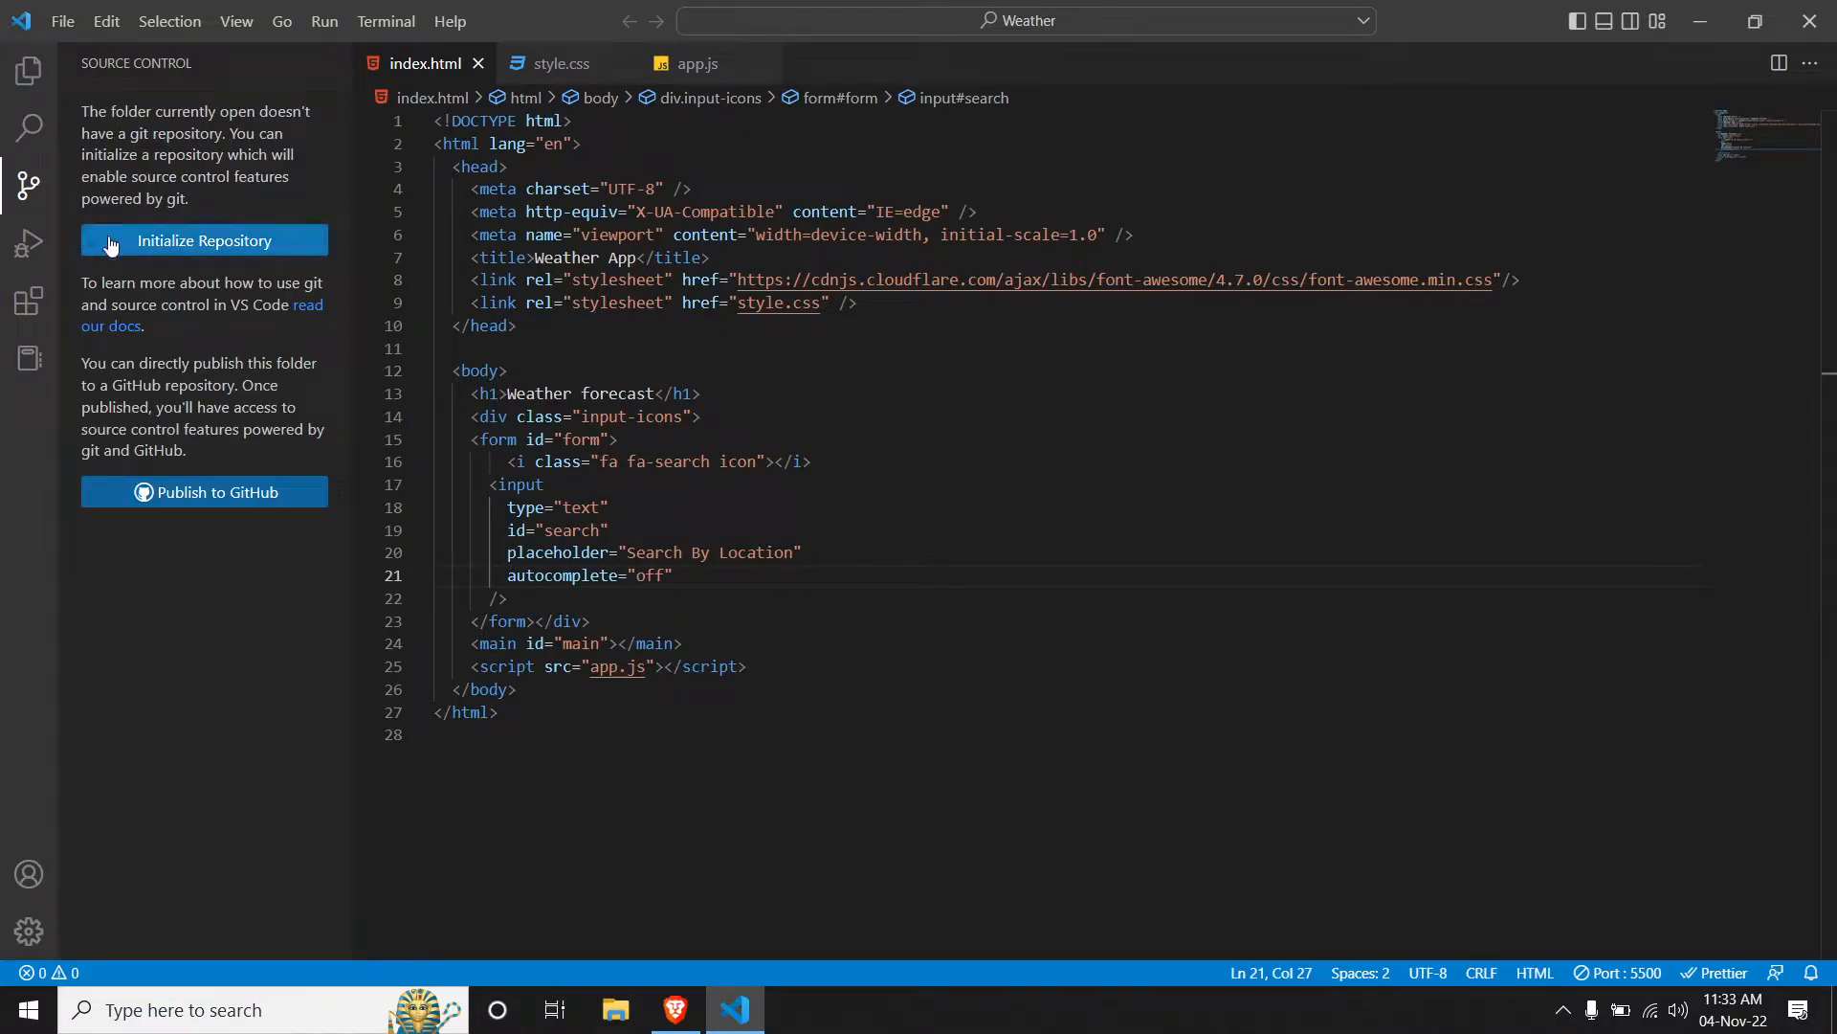
{"action": "left_click", "coordinate": [251, 245]}
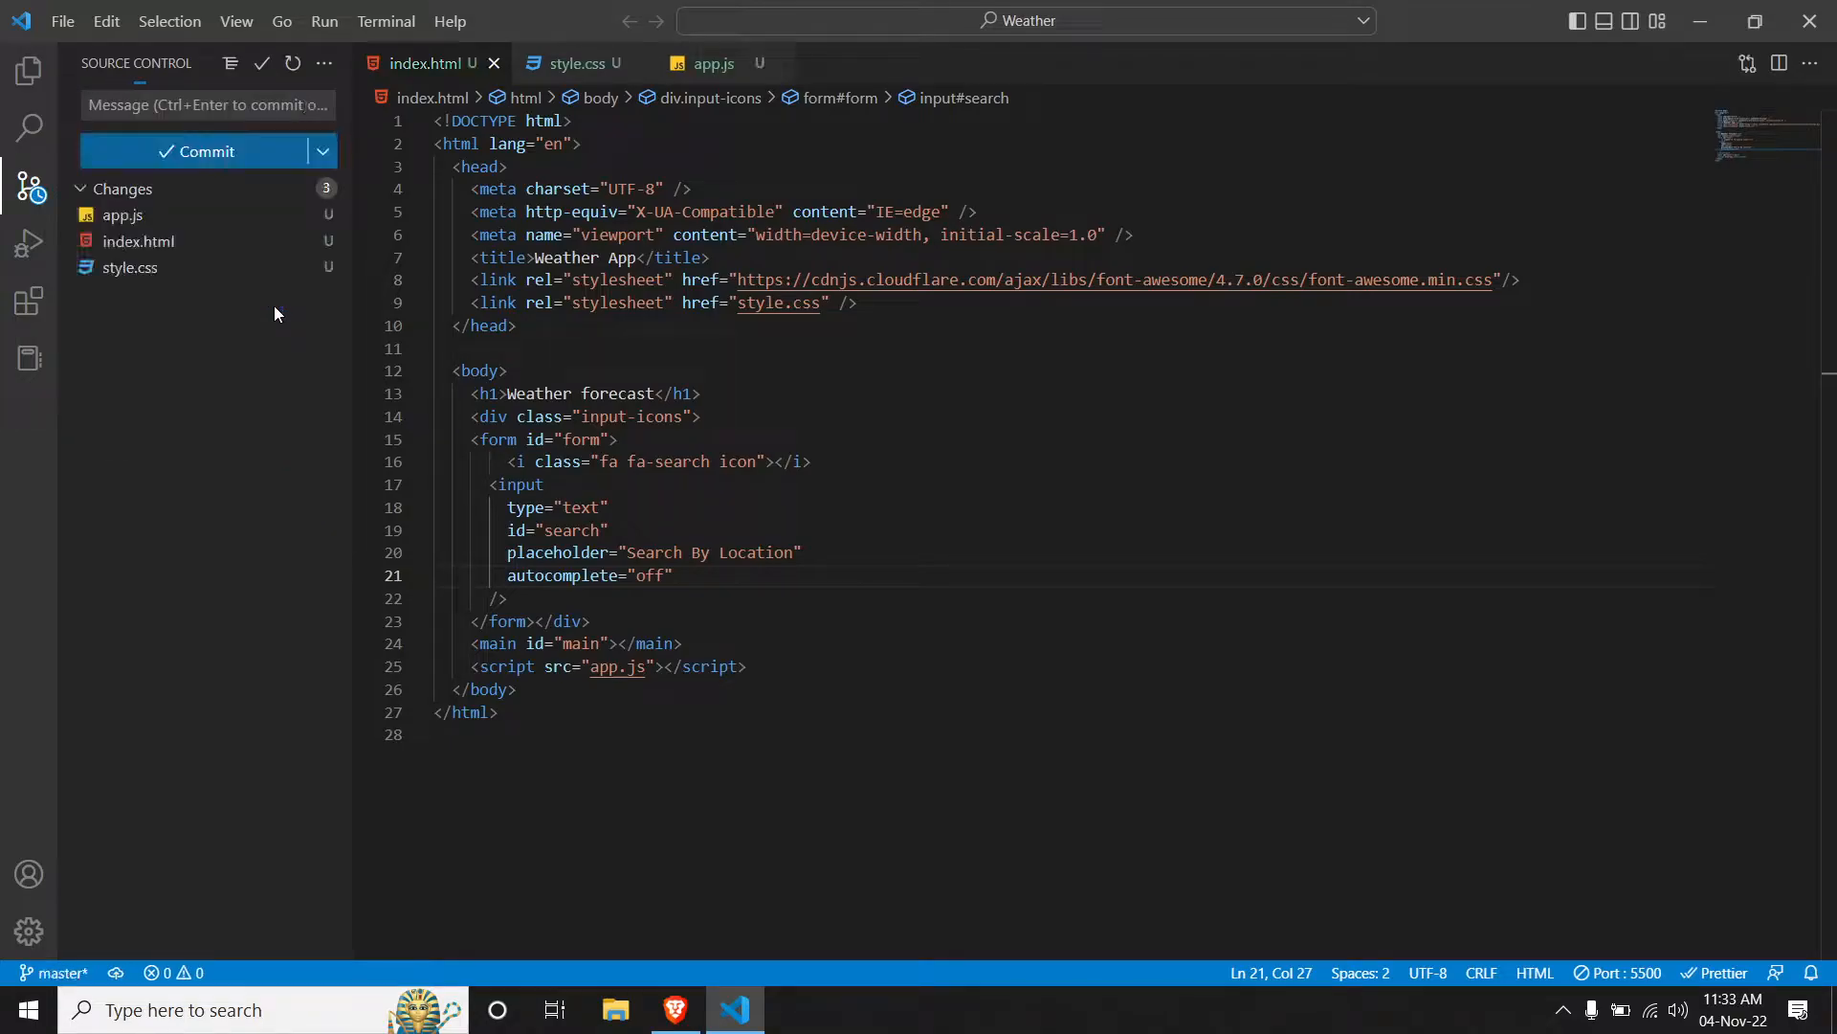
Commit all the project files with the message "init".
{"action": "left_click", "coordinate": [244, 93]}
{"action": "type", "text": "iniit"}
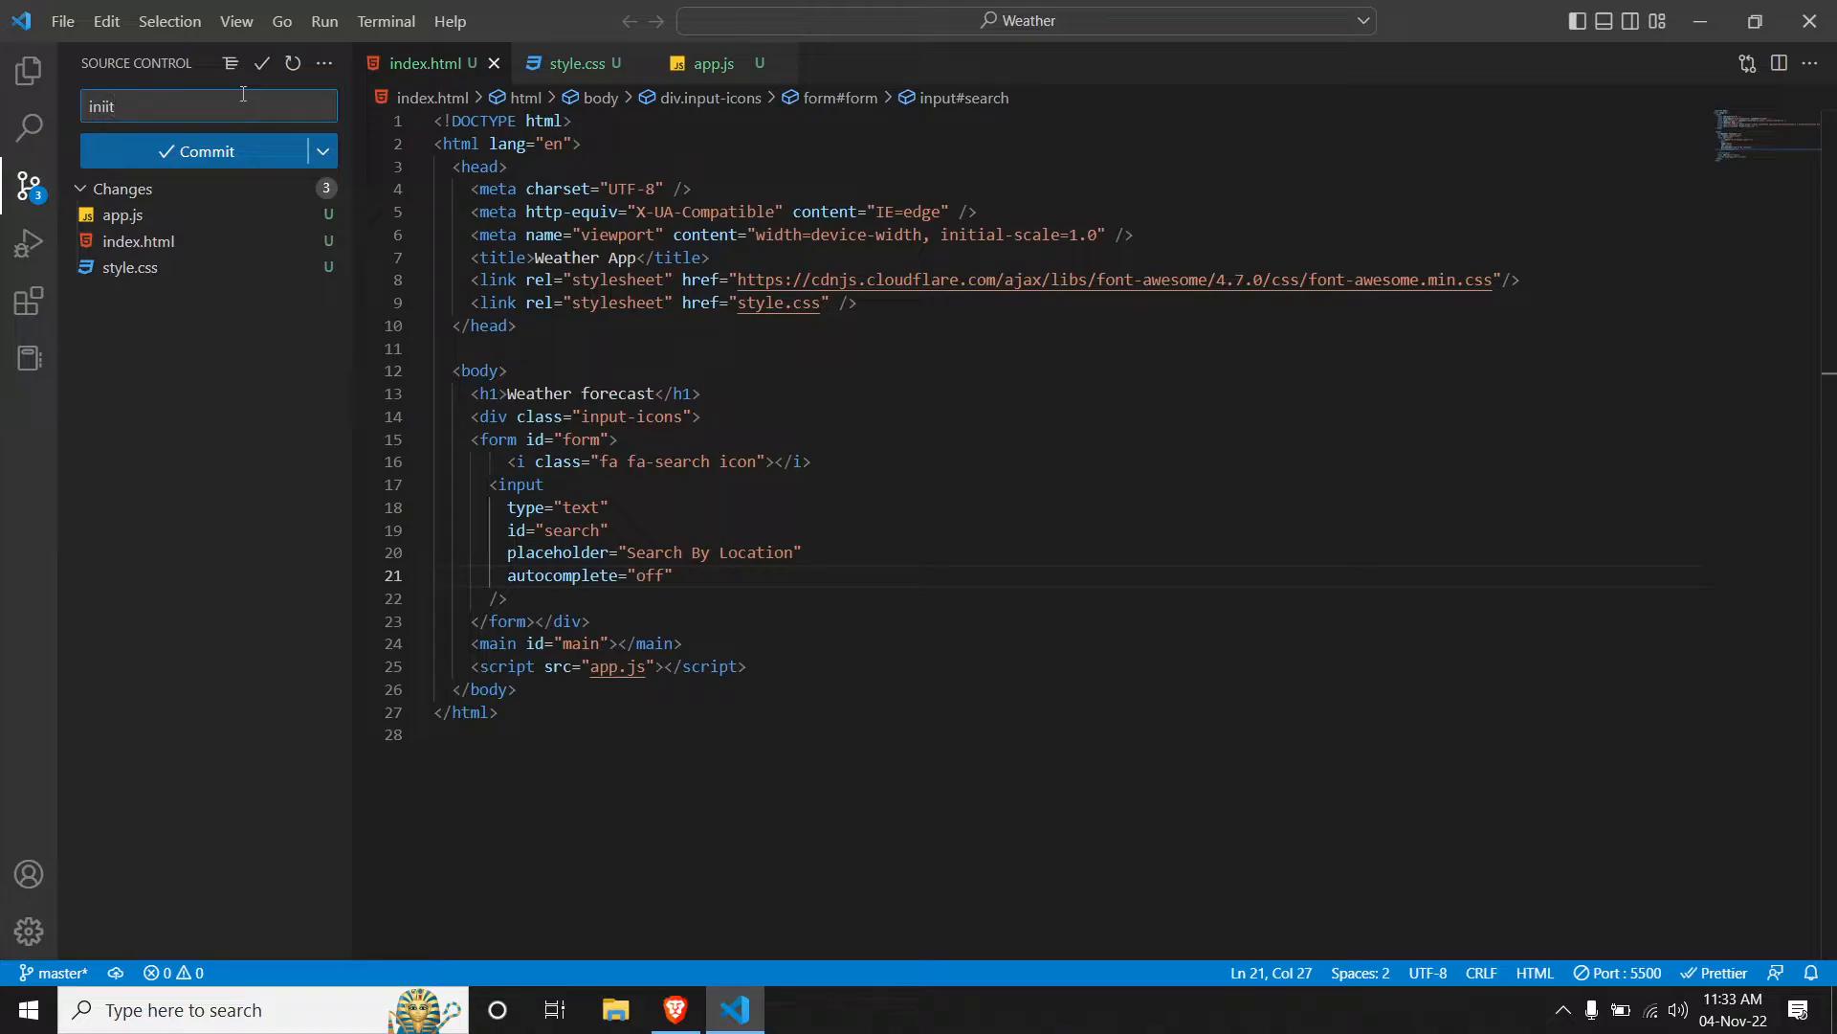
{"action": "key", "text": "Left"}
{"action": "key", "text": "Left"}
{"action": "key", "text": "BackSpace"}
{"action": "left_click", "coordinate": [190, 144]}
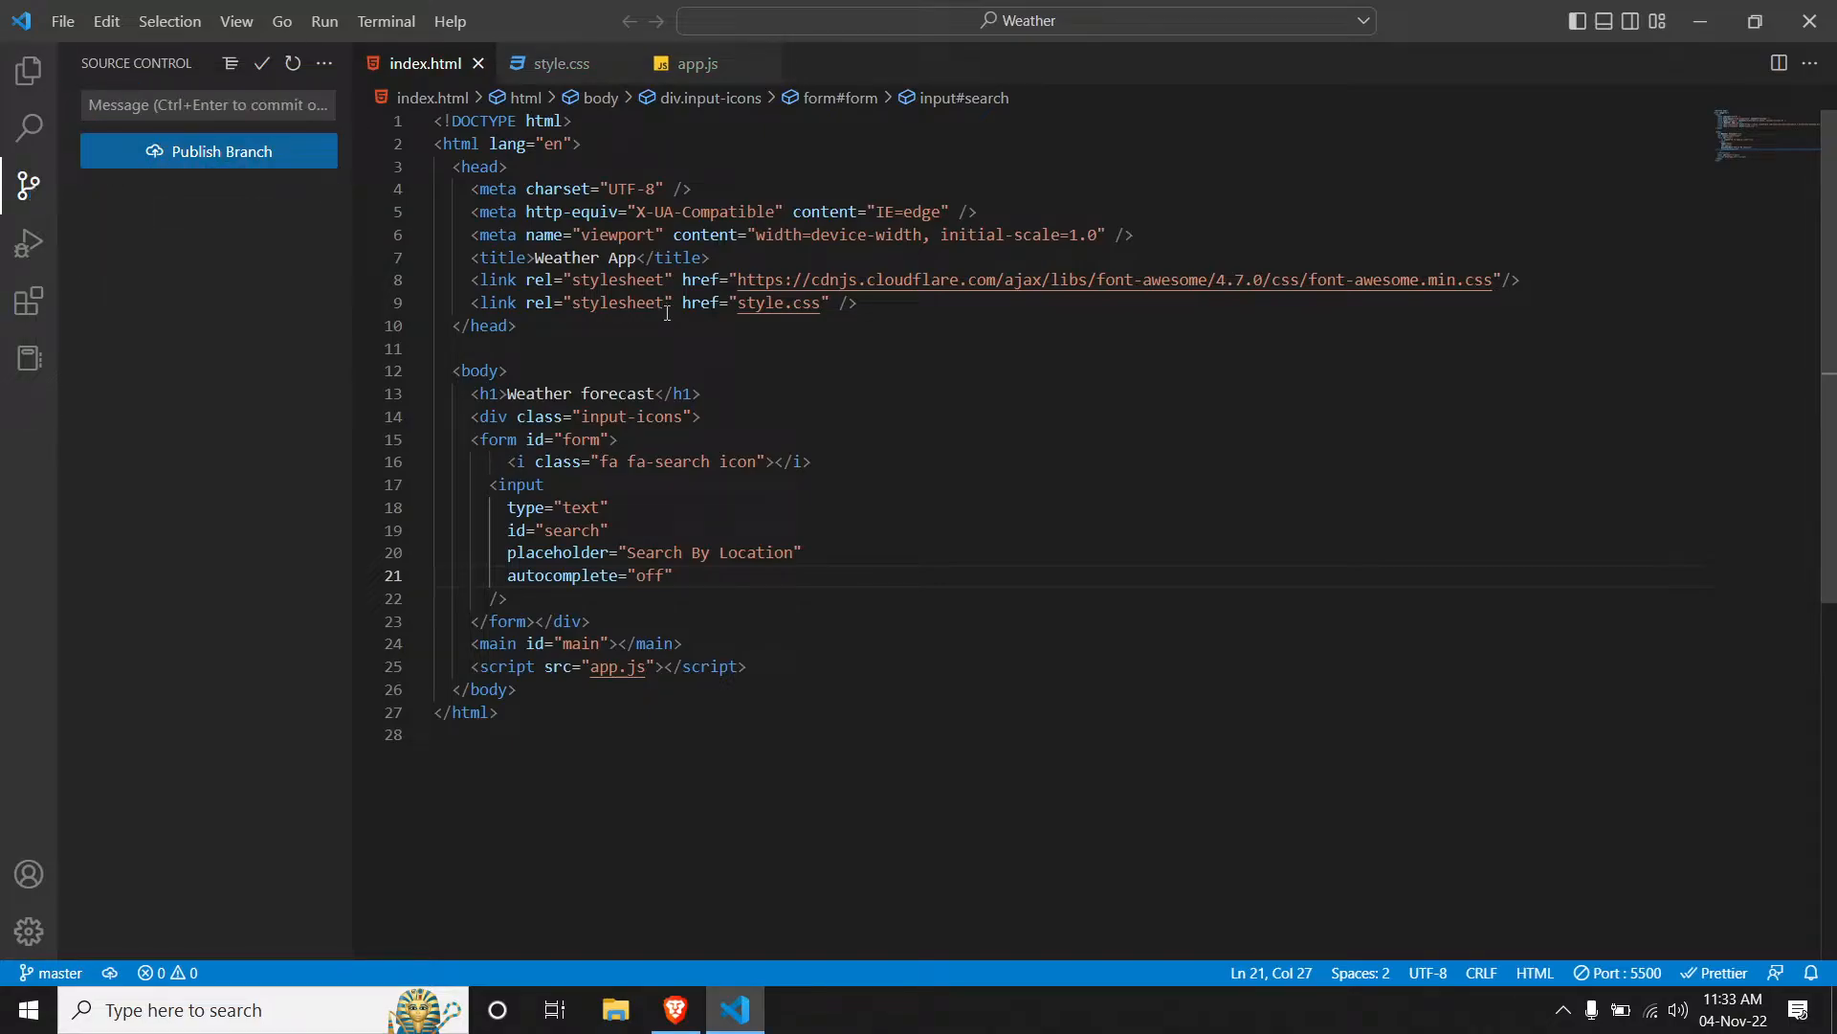
Publish the branch to a public GitHub repository named Weather and open that repository on GitHub.
{"action": "left_click", "coordinate": [274, 153]}
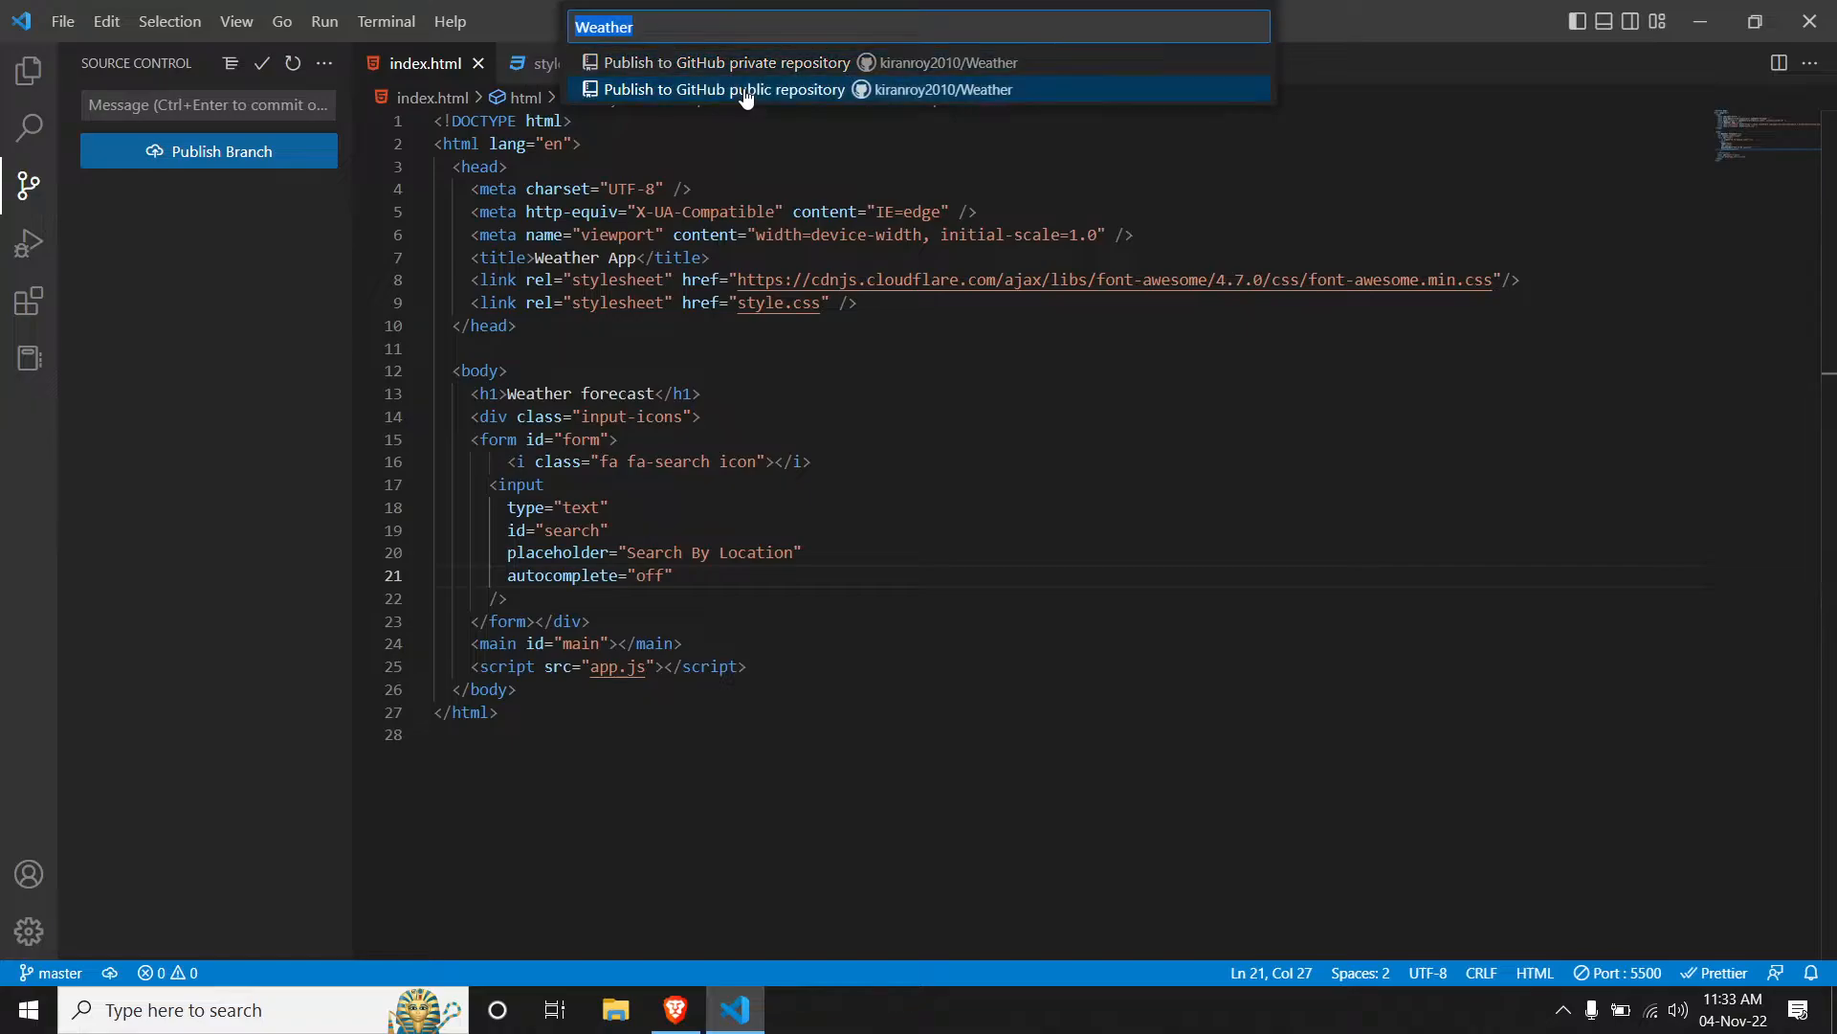
{"action": "left_click", "coordinate": [746, 92]}
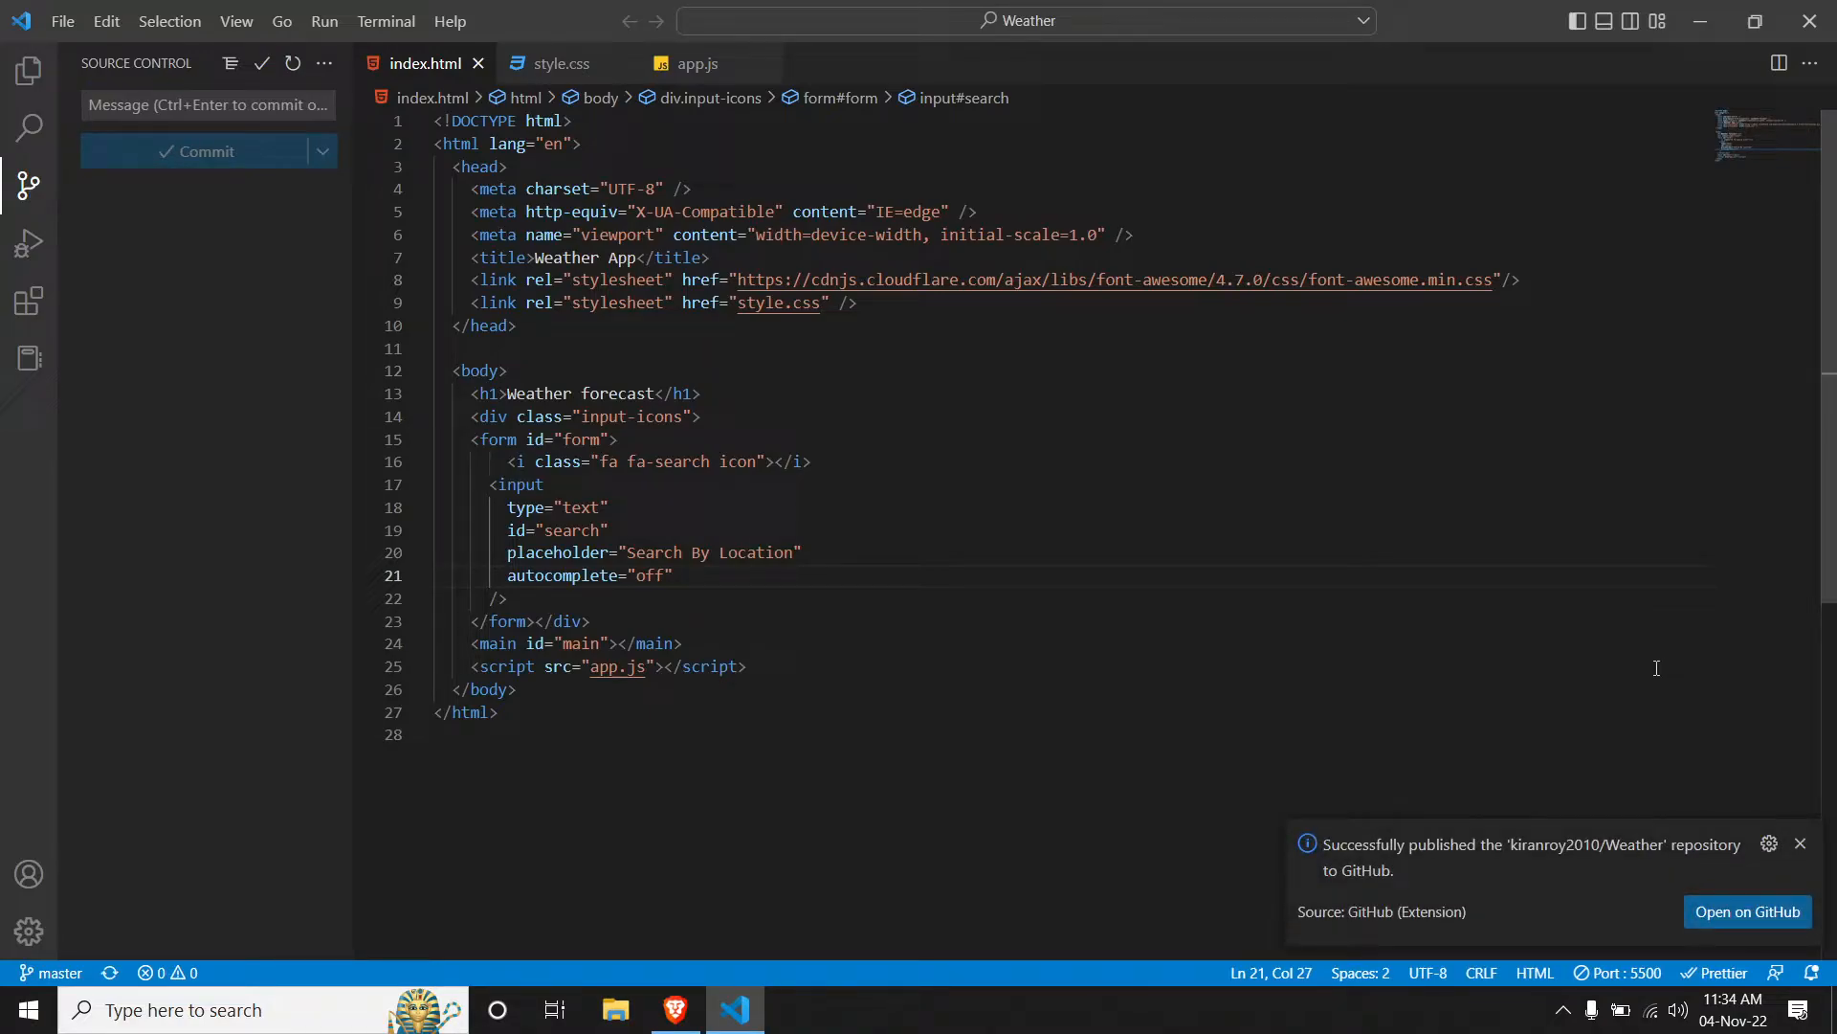
{"action": "left_click", "coordinate": [1778, 920]}
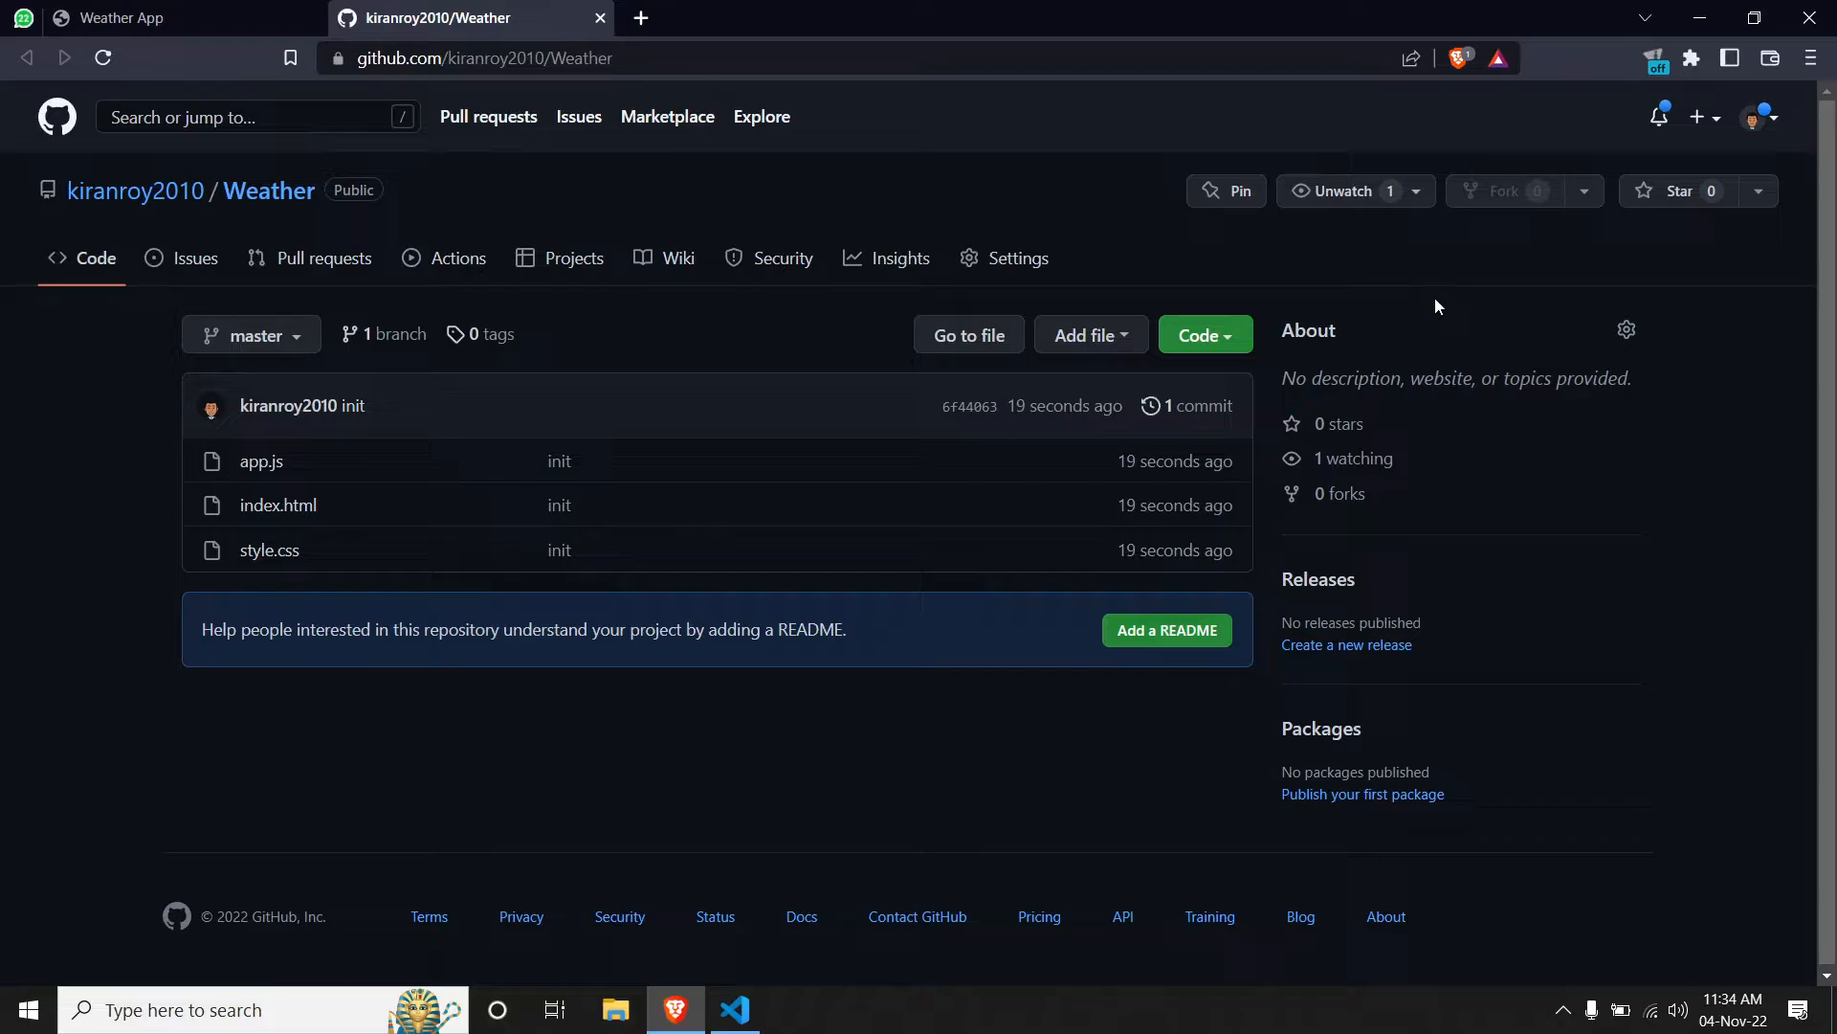
Enable GitHub Pages in the repository settings, deploying from the master branch's / (root) folder, and save the source.
{"action": "left_click", "coordinate": [1013, 280]}
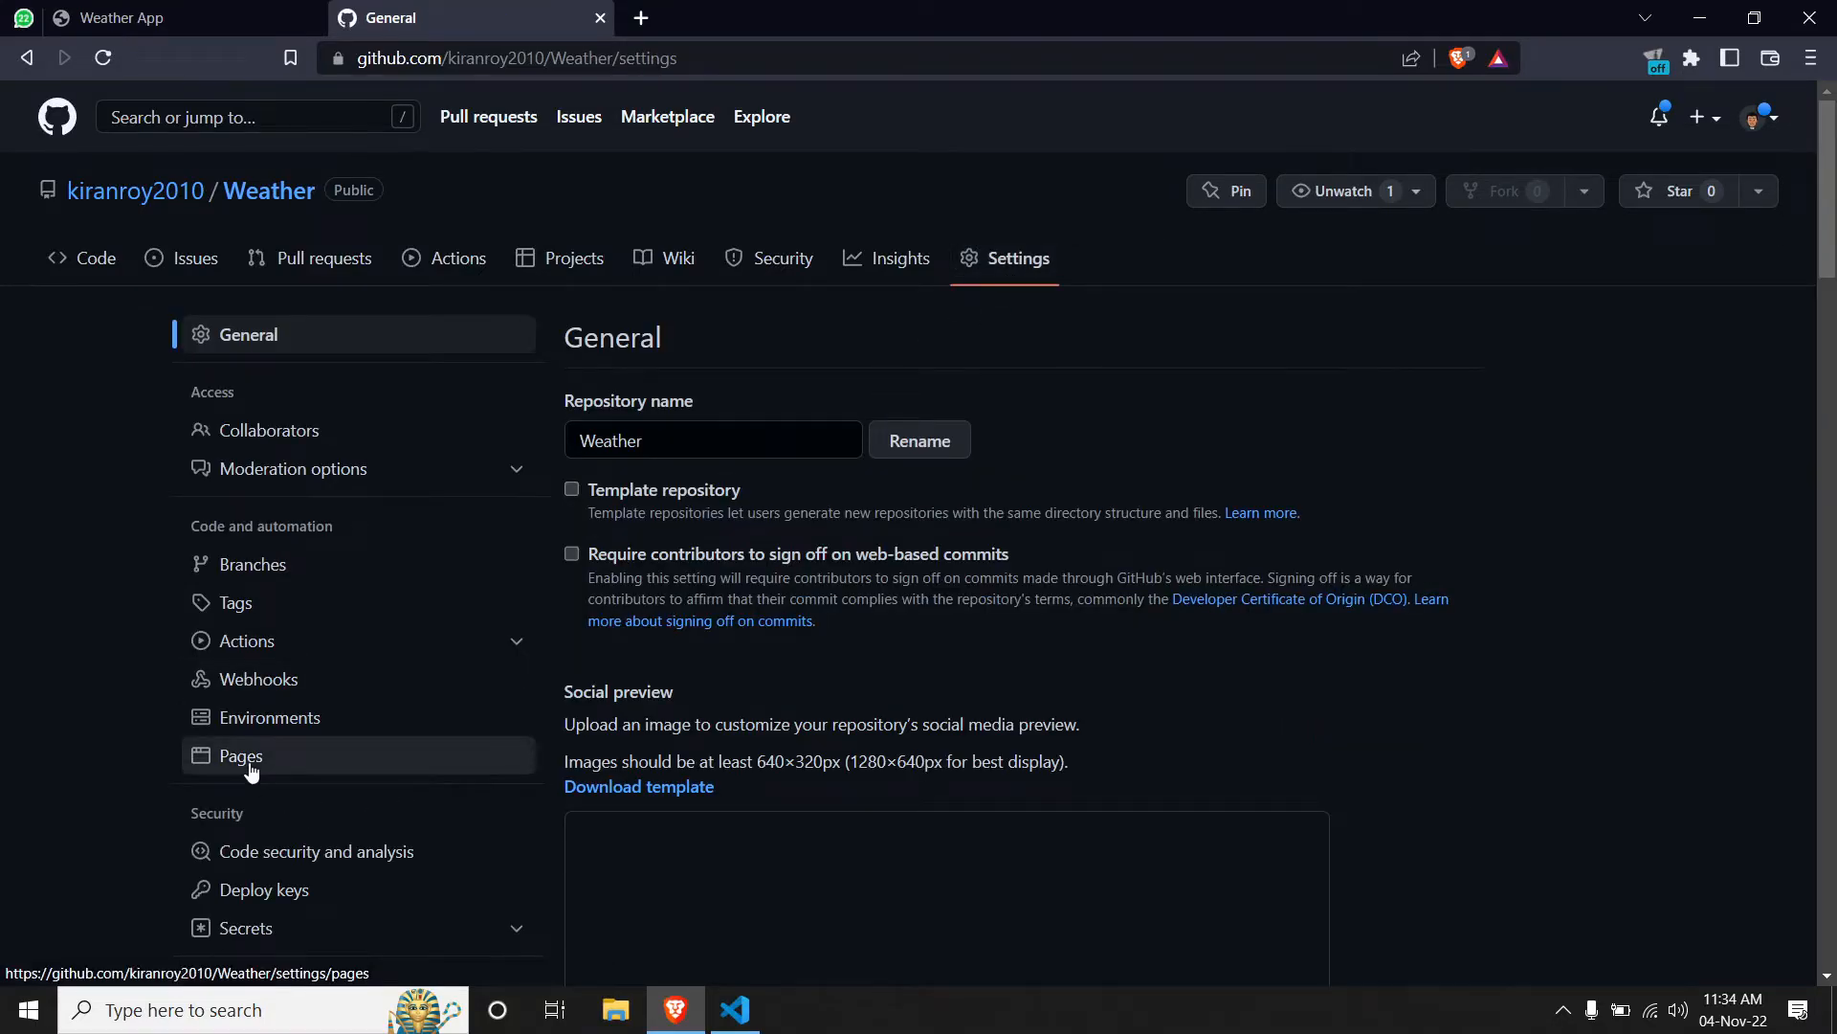
{"action": "scroll", "coordinate": [249, 771], "scroll_direction": "down", "scroll_amount": 2}
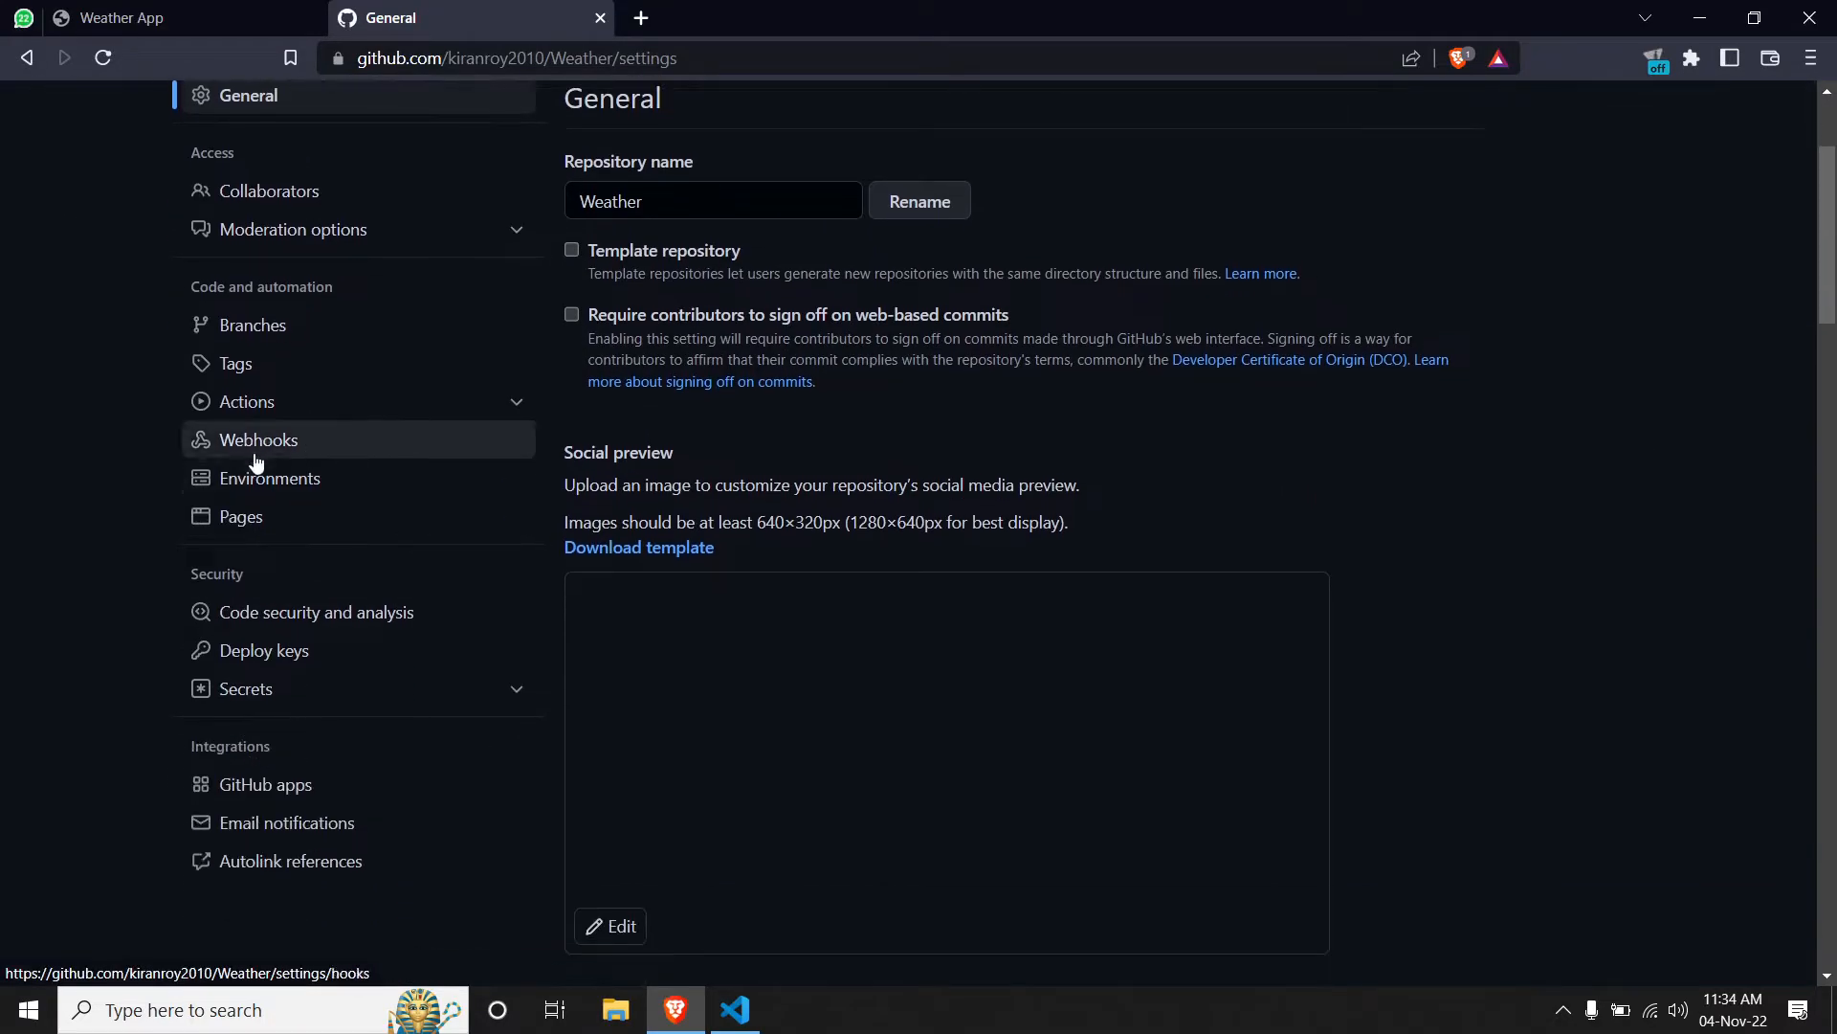
{"action": "left_click", "coordinate": [247, 527]}
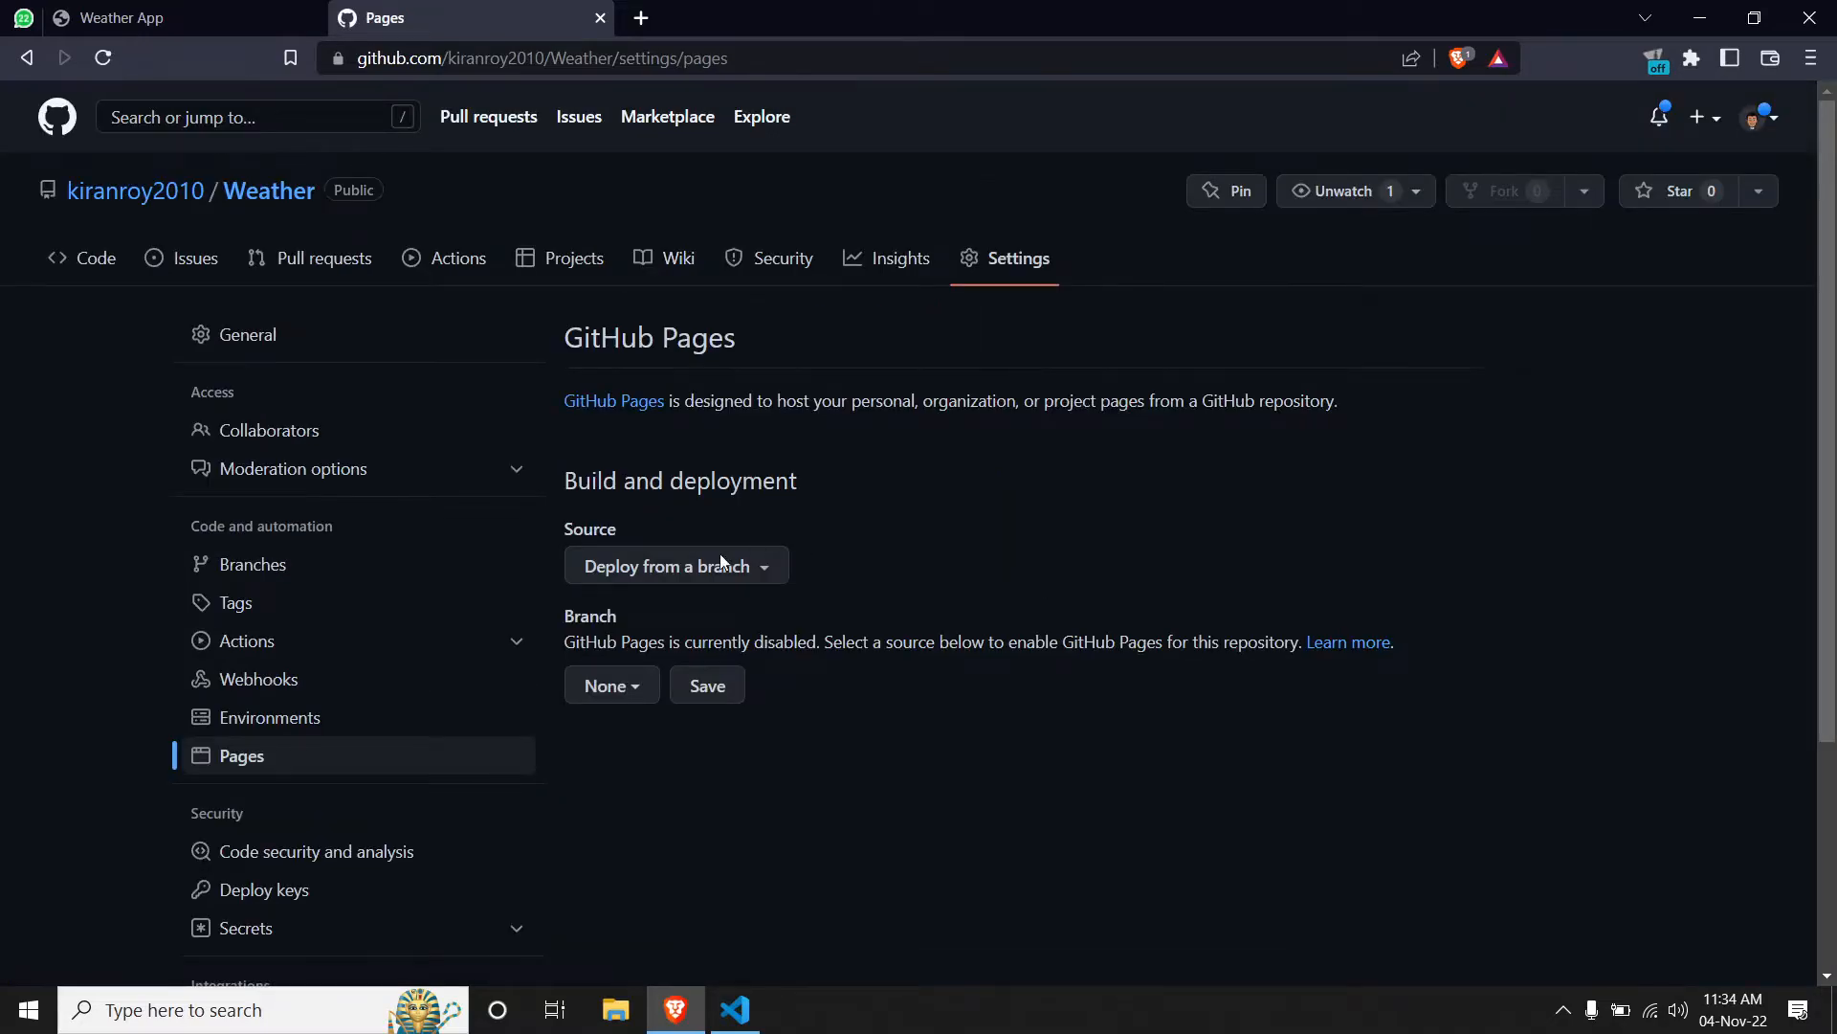
{"action": "left_click", "coordinate": [624, 688]}
{"action": "left_click", "coordinate": [647, 830]}
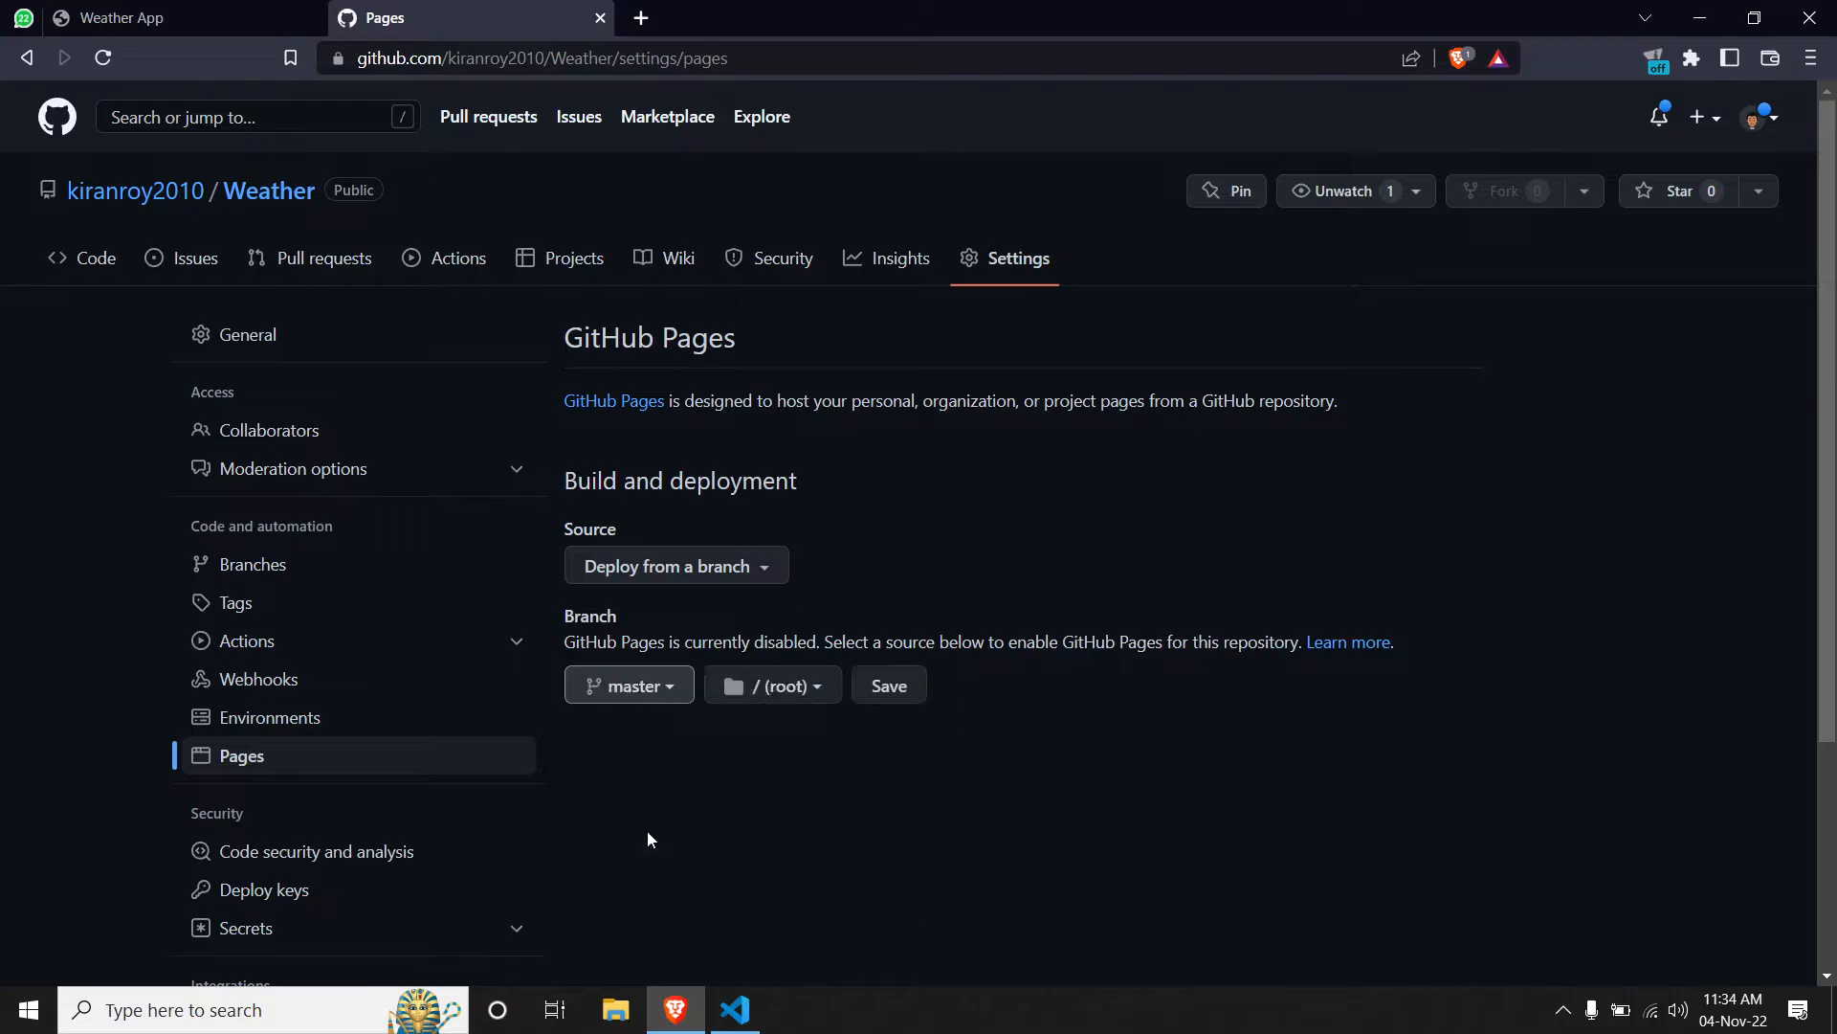
{"action": "left_click", "coordinate": [890, 708]}
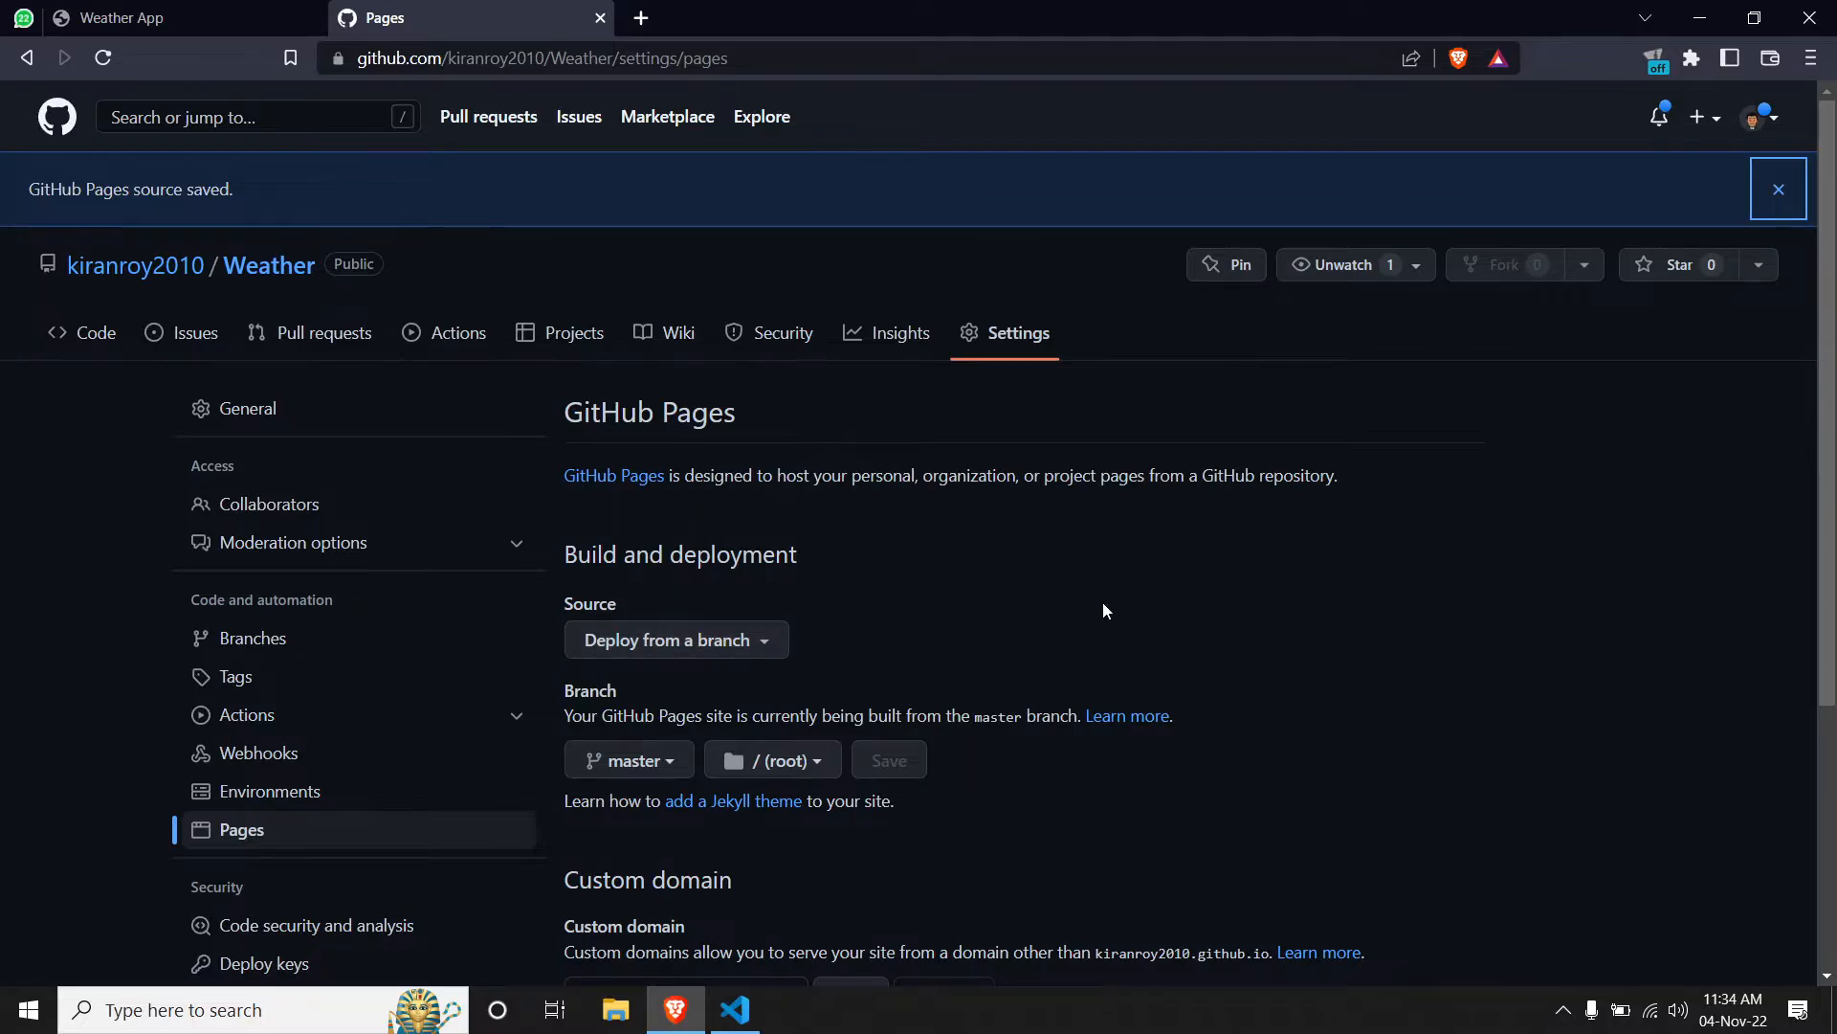
{"action": "scroll", "coordinate": [1103, 602], "scroll_direction": "down", "scroll_amount": 4}
{"action": "scroll", "coordinate": [1104, 608], "scroll_direction": "up", "scroll_amount": 4}
Check the Pages build and deployment status of the repository's latest commit, including the build job's details.
{"action": "left_click", "coordinate": [98, 339]}
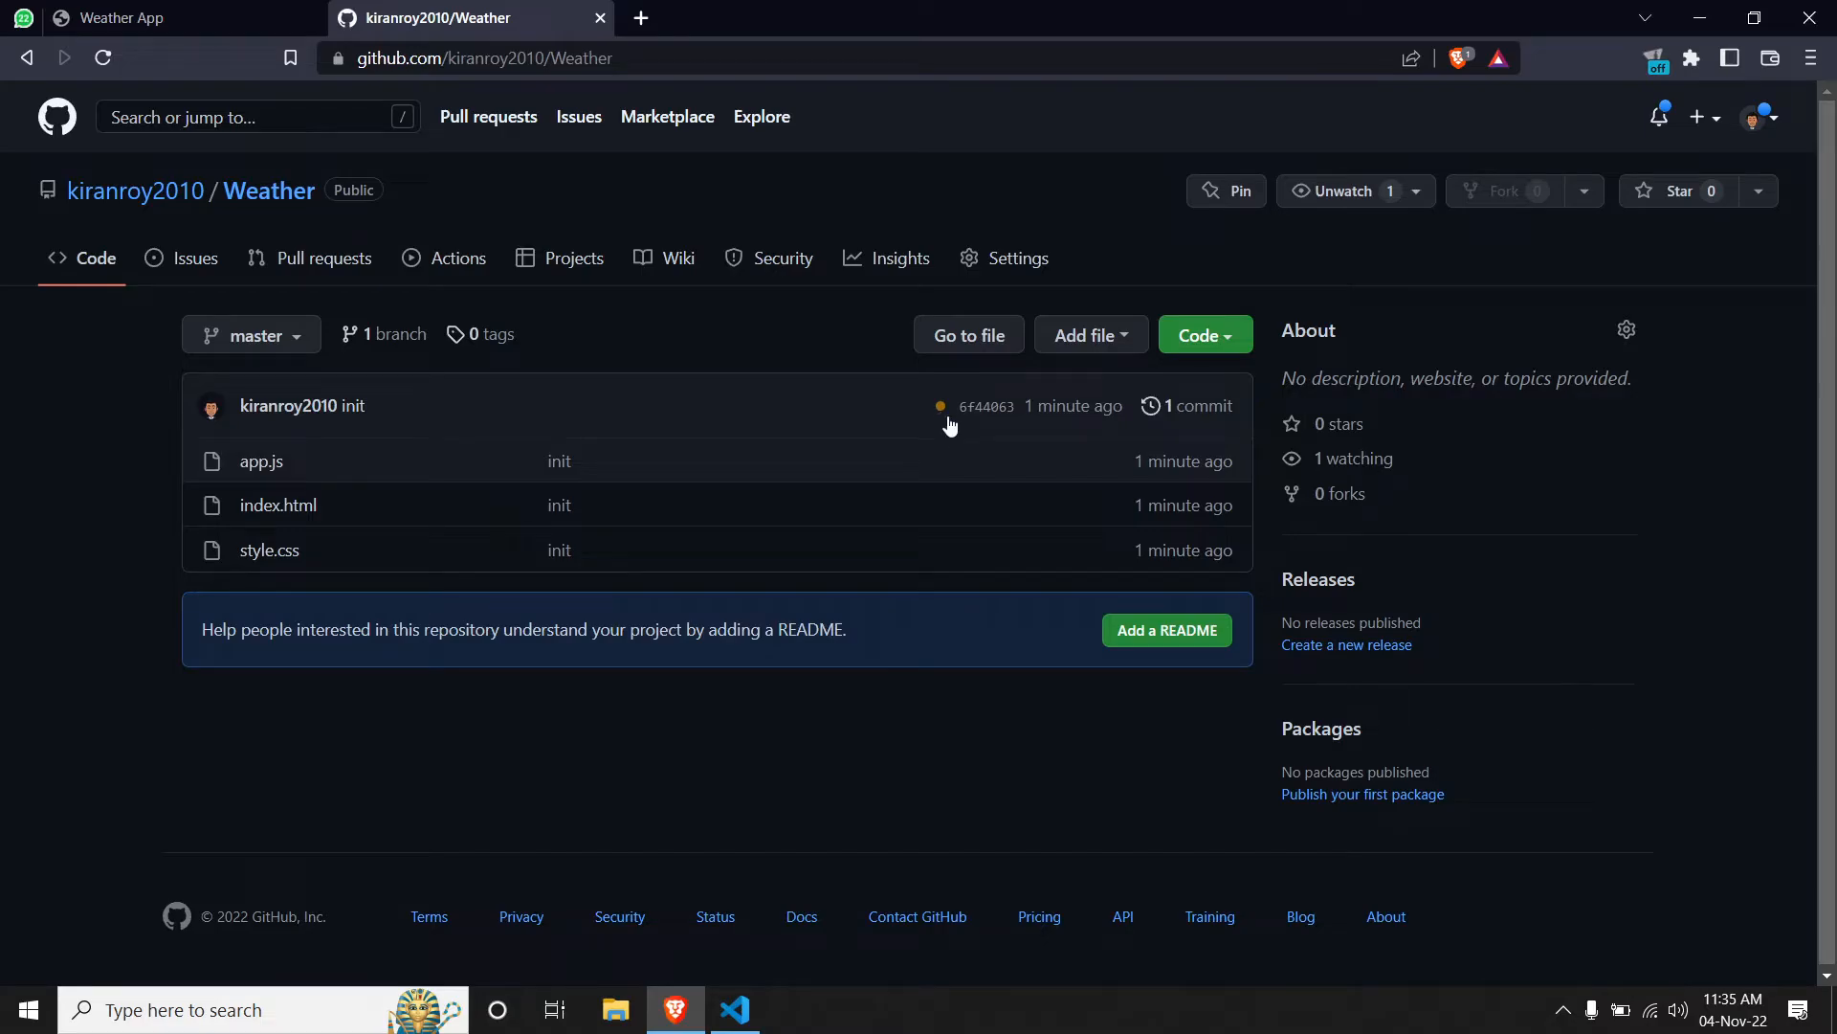
{"action": "left_click", "coordinate": [946, 419]}
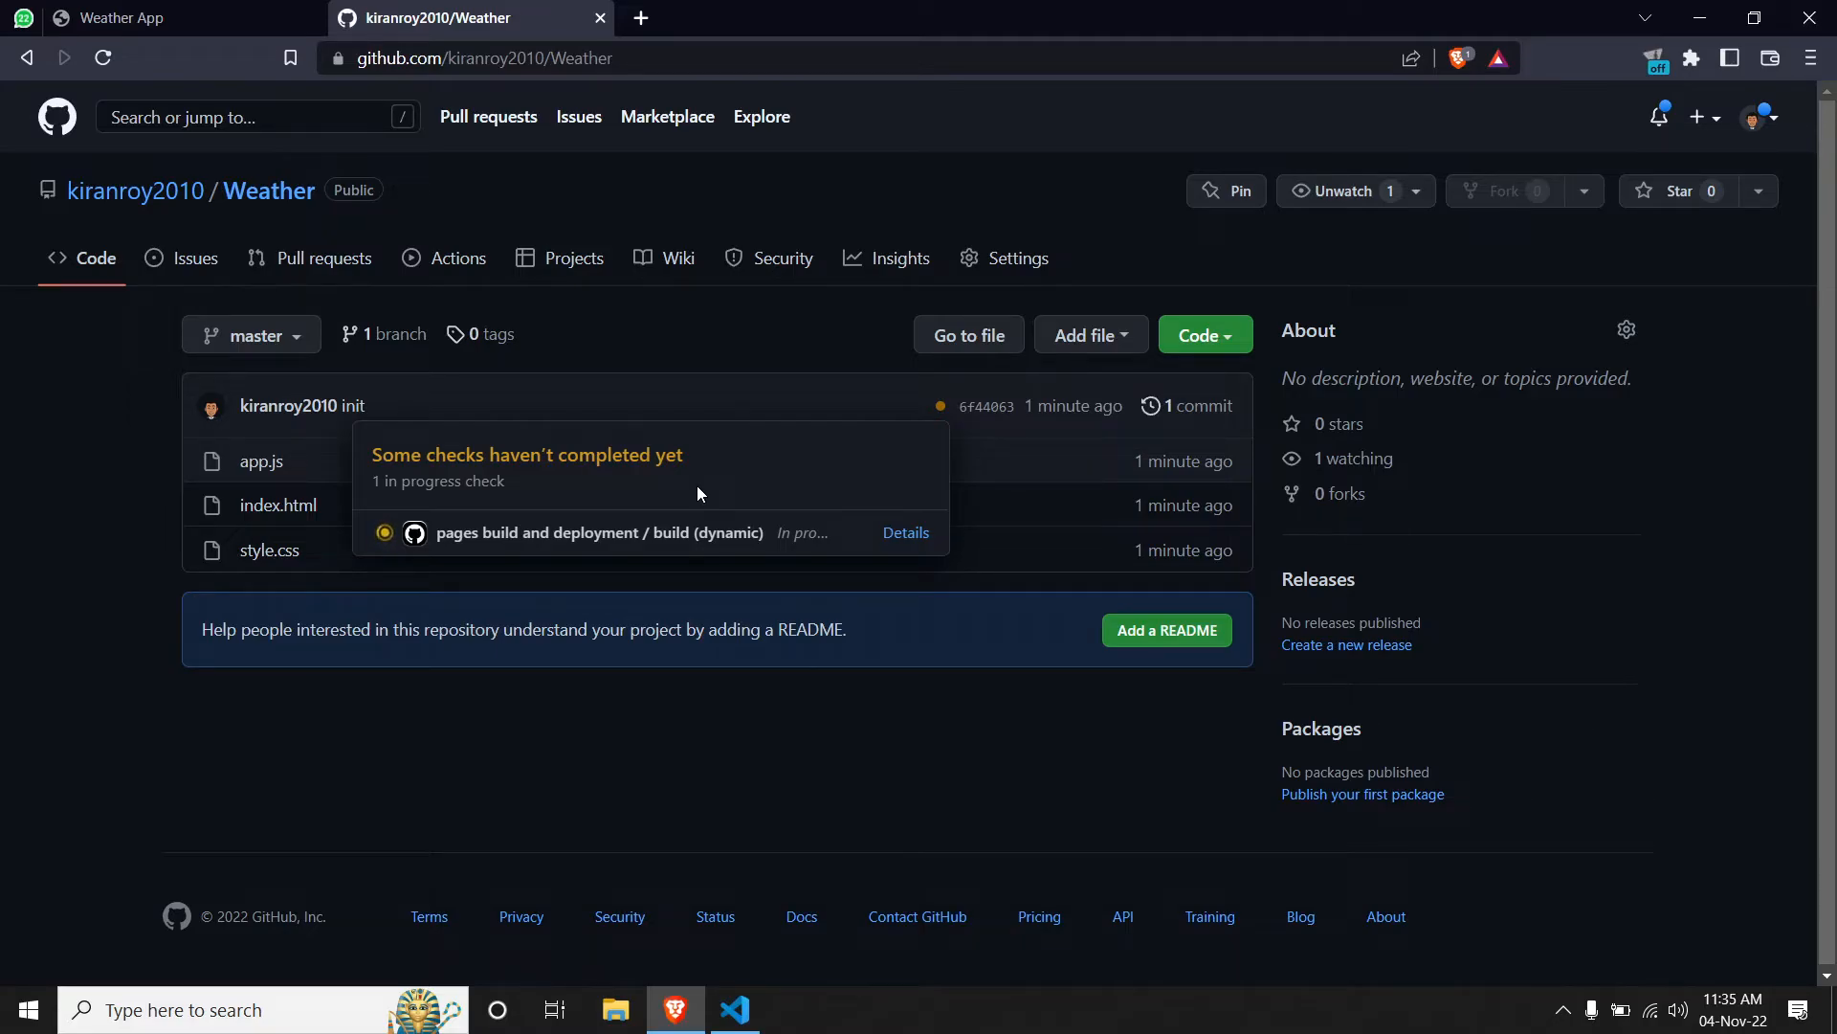
{"action": "left_click", "coordinate": [895, 533]}
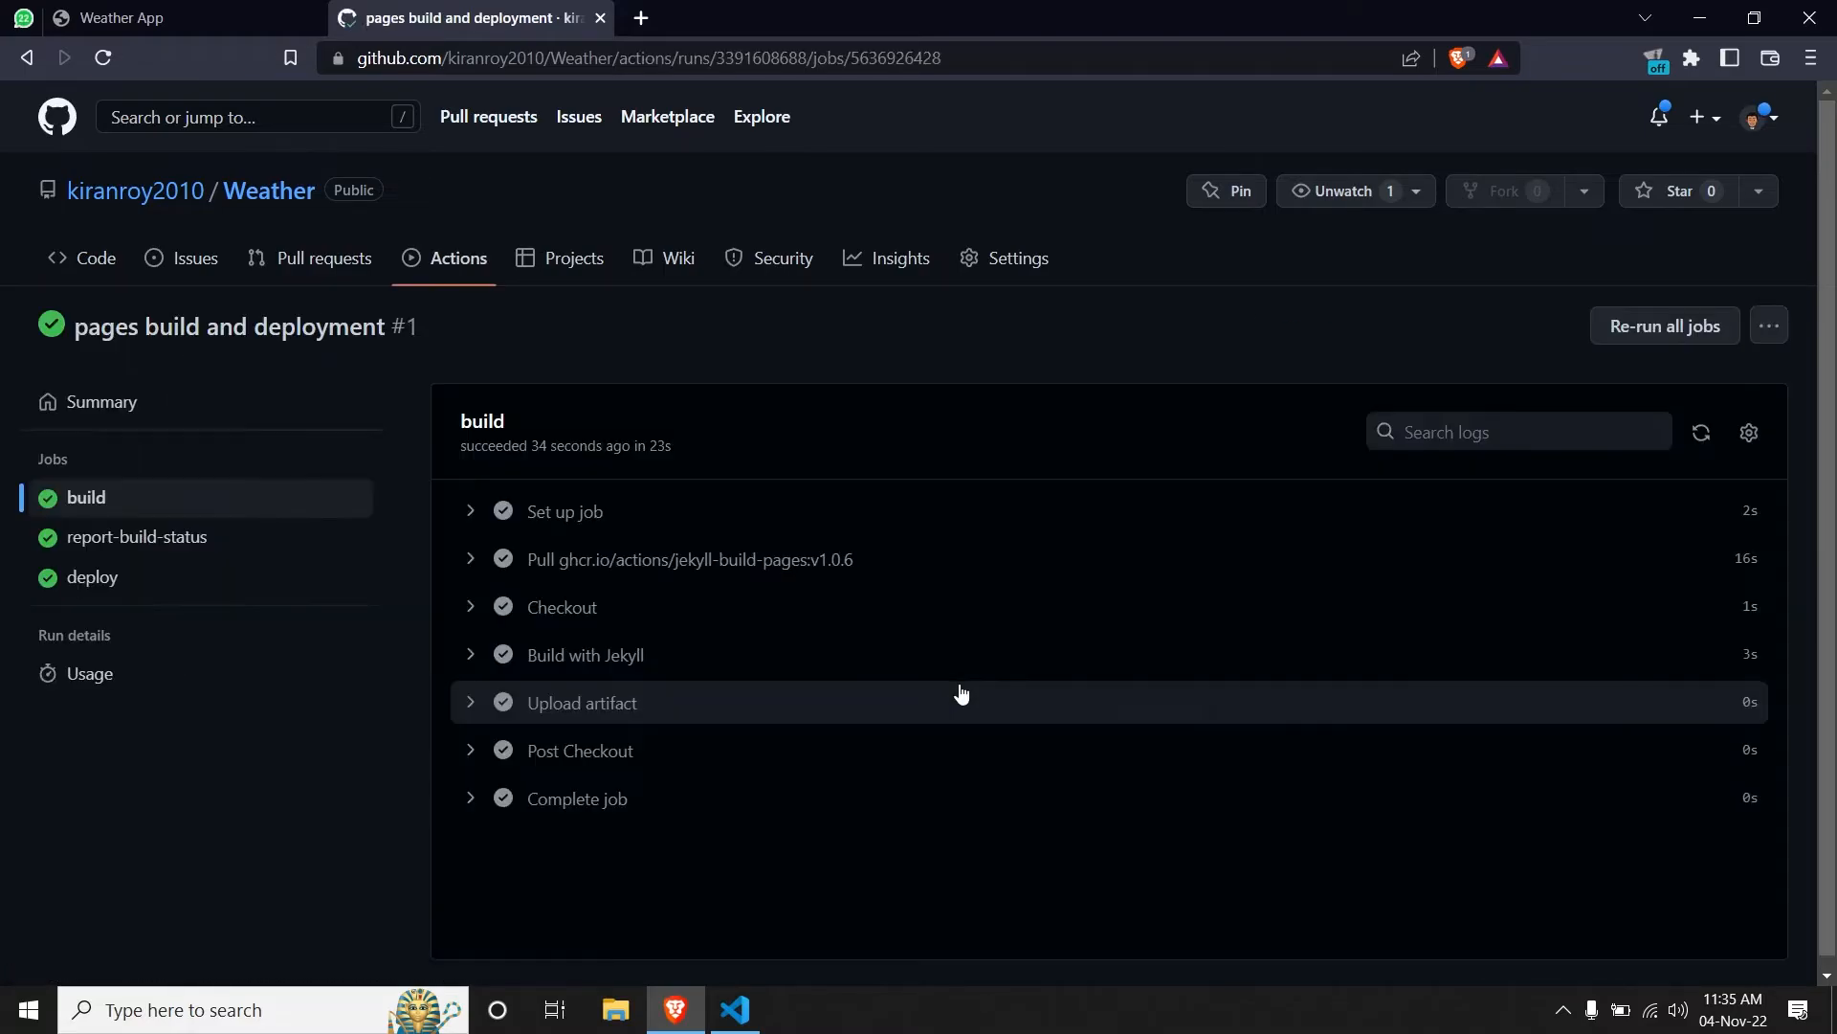
{"action": "left_click", "coordinate": [95, 258]}
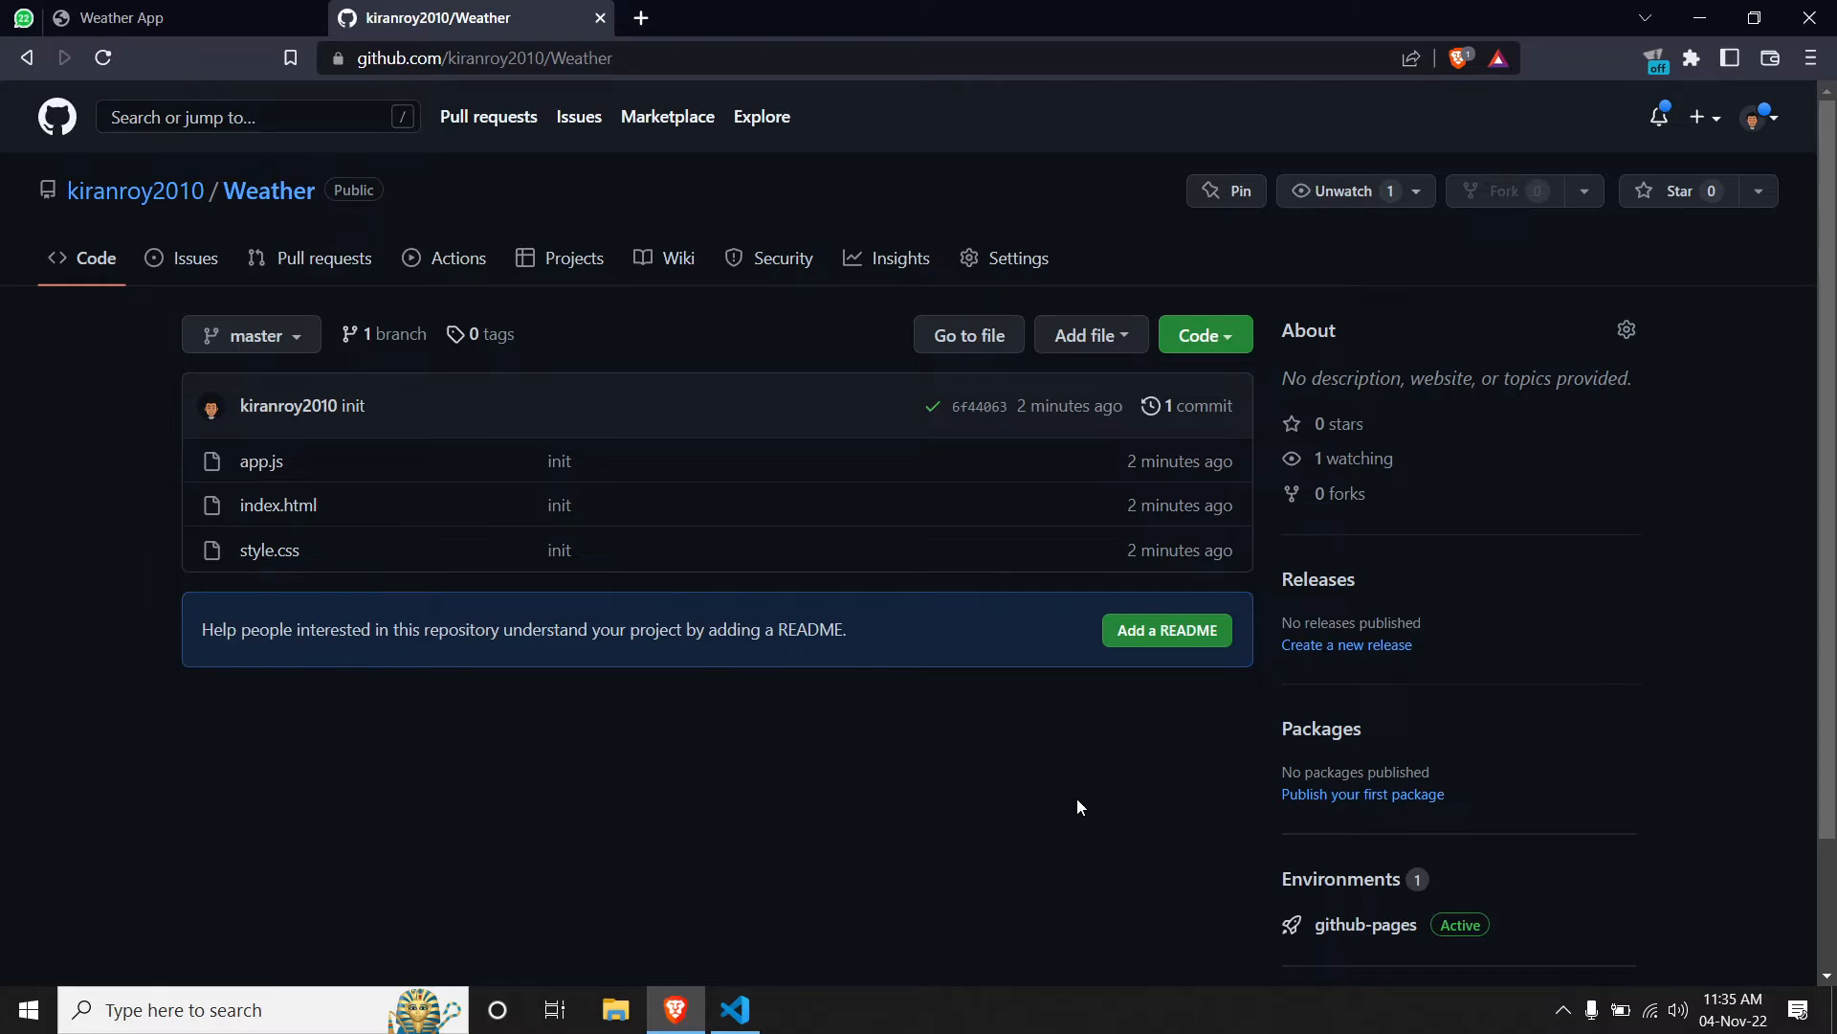
{"action": "left_click", "coordinate": [933, 412]}
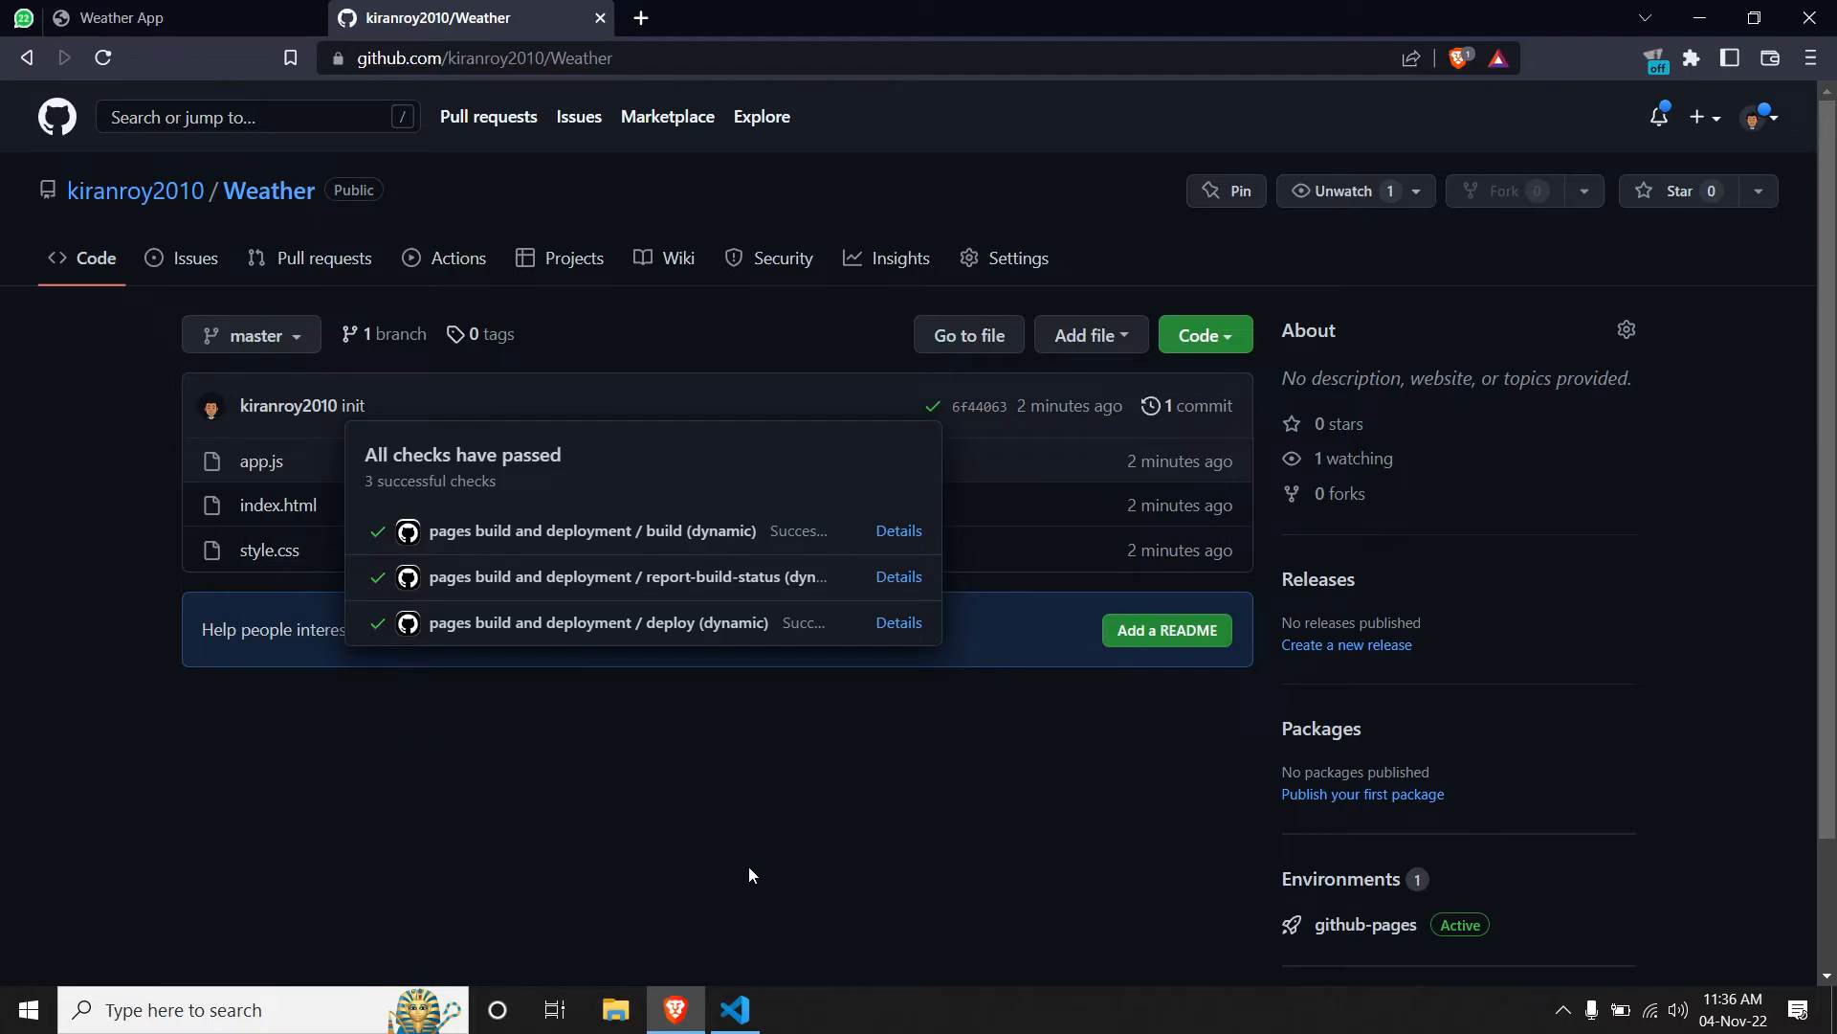
{"action": "left_click", "coordinate": [743, 837]}
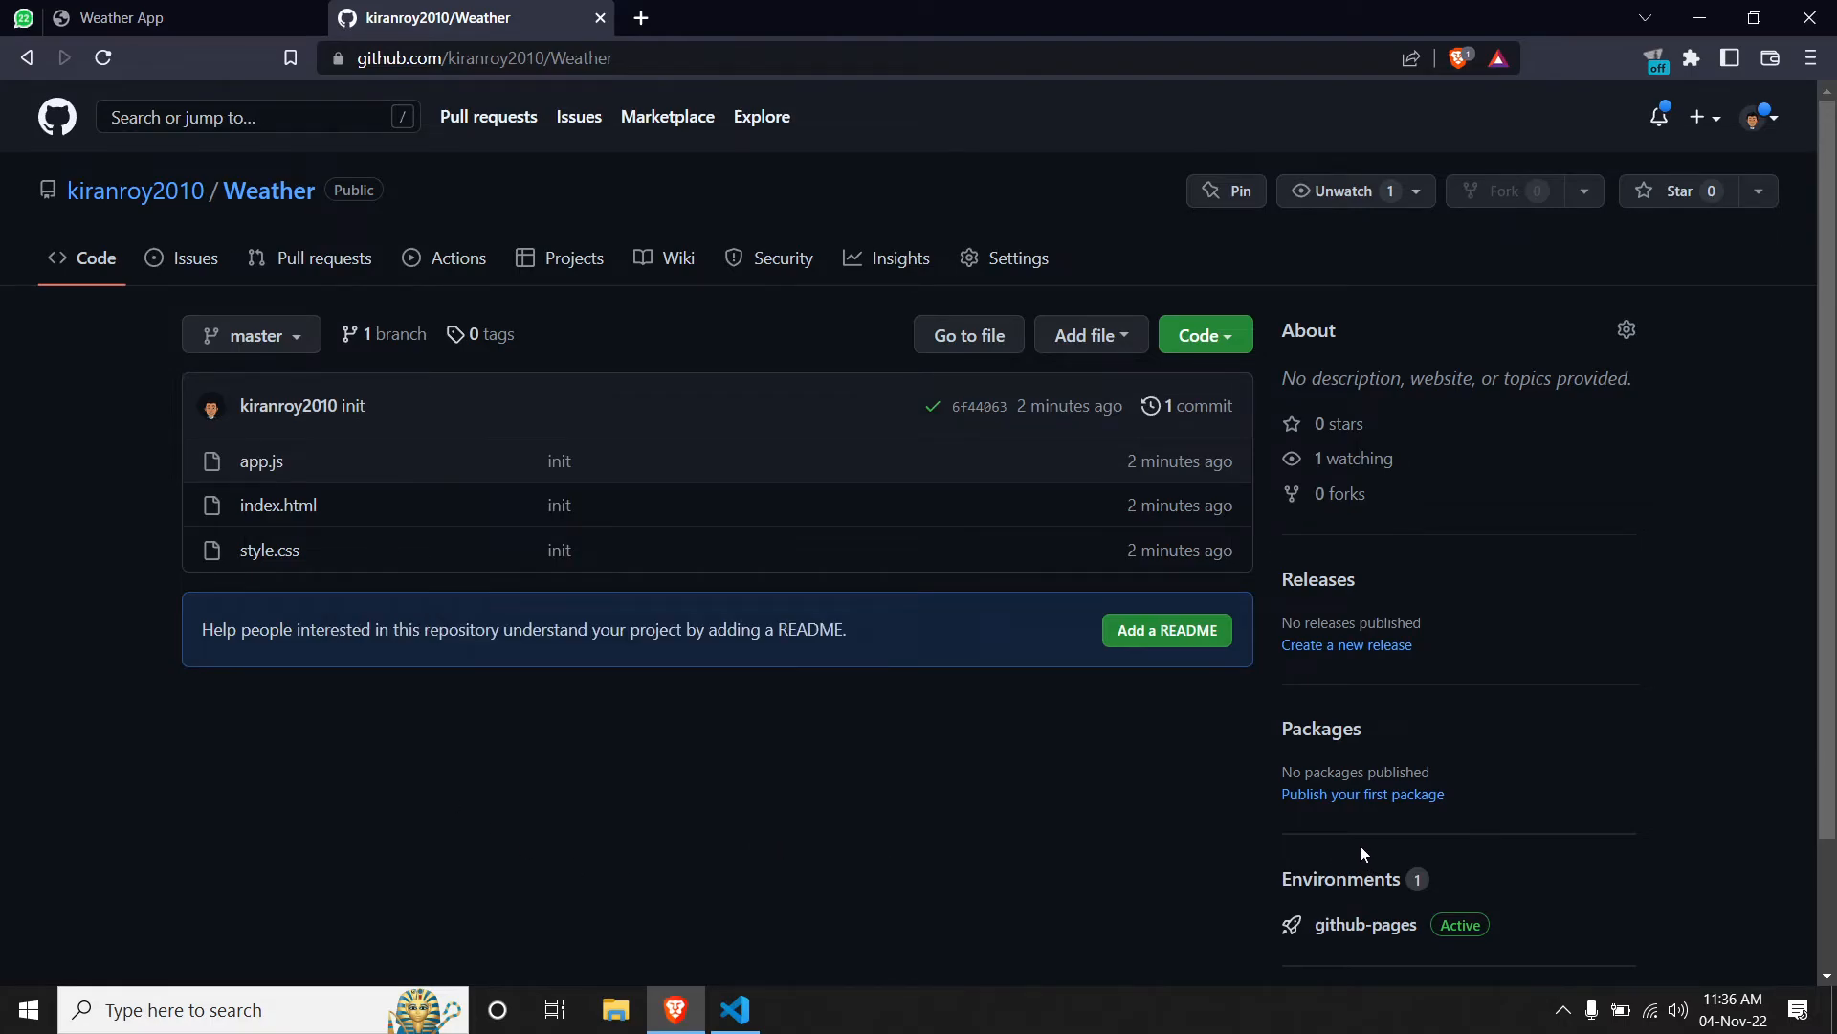
Open the deployed site from the github-pages environment's deployment history.
{"action": "scroll", "coordinate": [1340, 814], "scroll_direction": "down", "scroll_amount": 1}
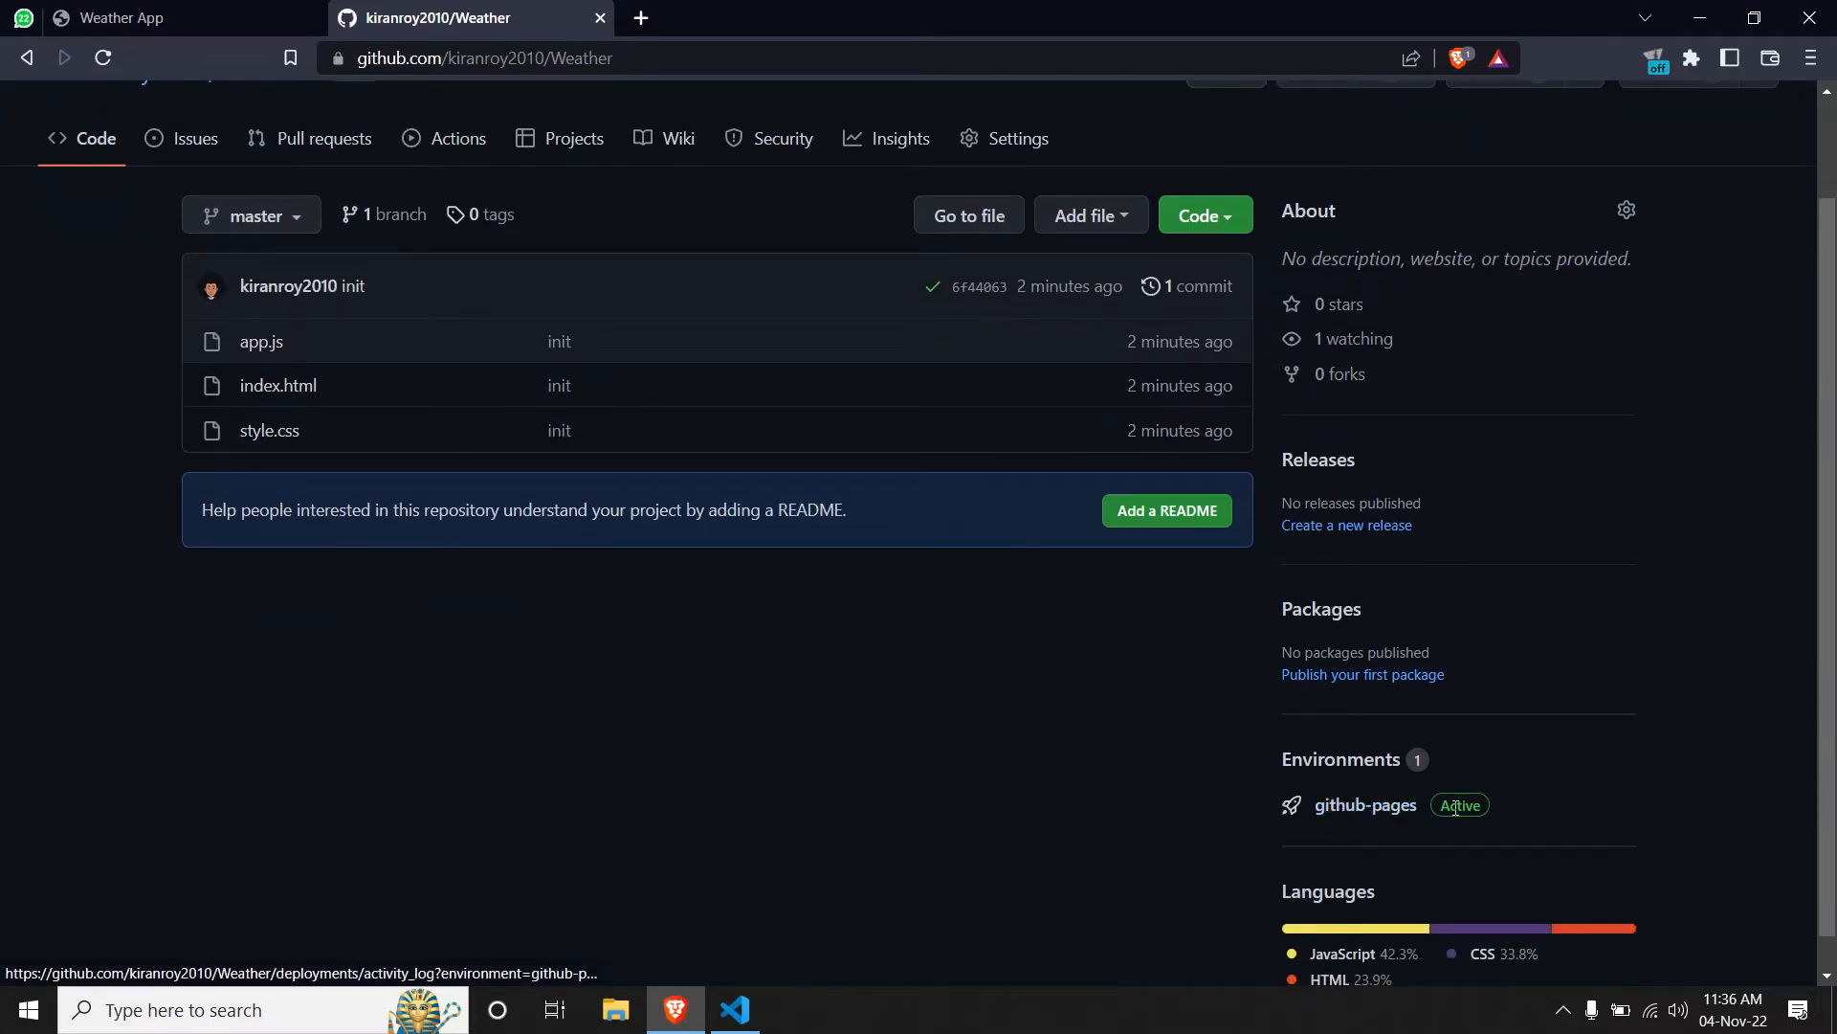
{"action": "left_click", "coordinate": [1353, 806]}
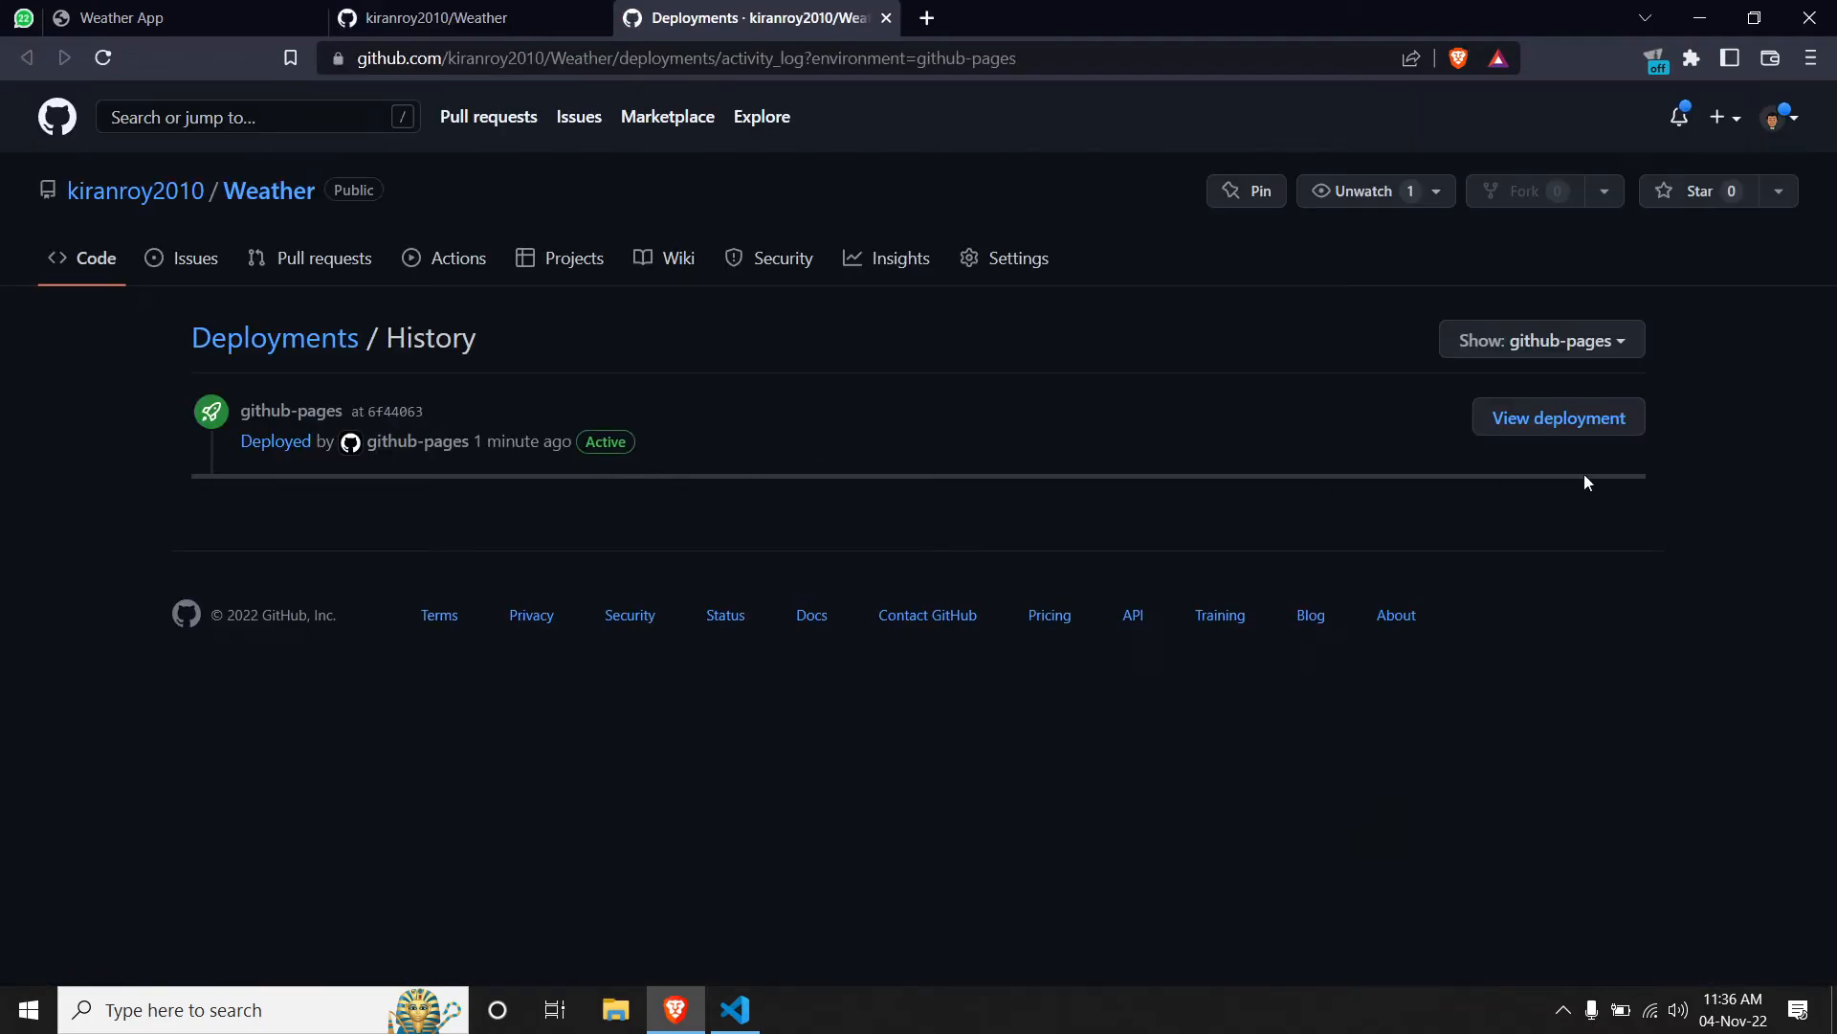
{"action": "left_click", "coordinate": [1540, 426]}
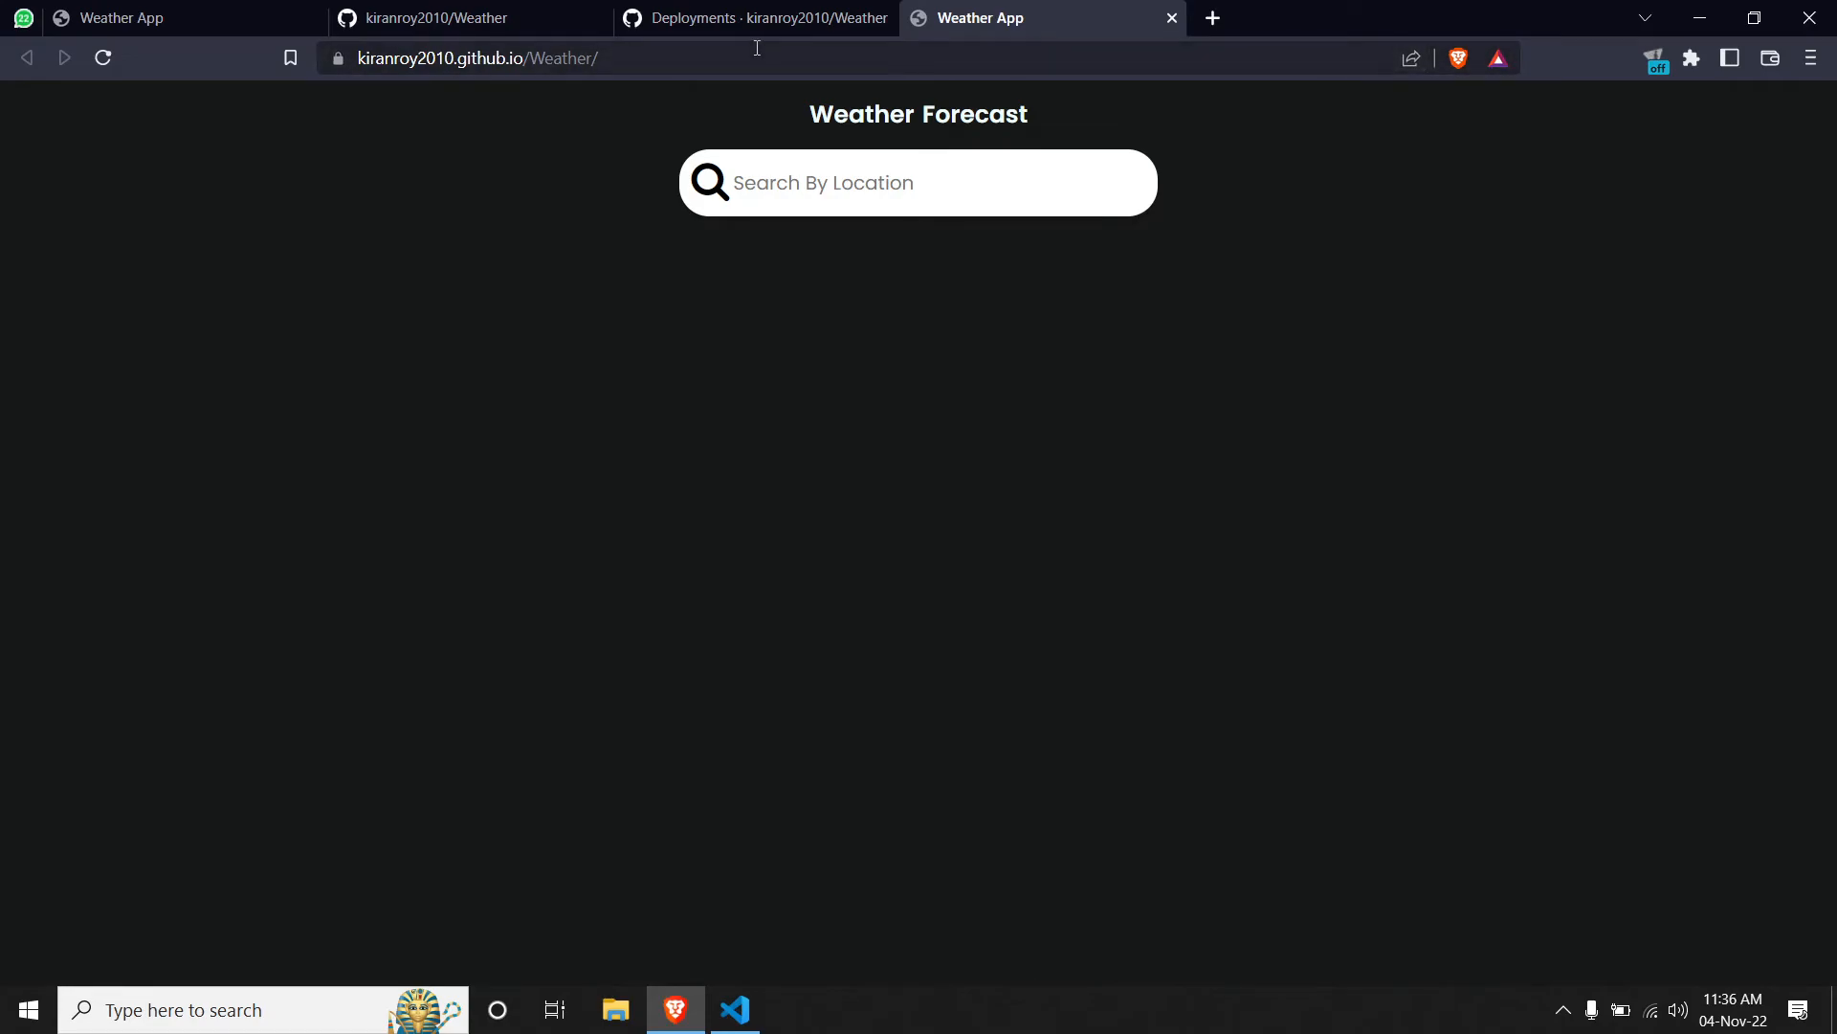
Test the deployed weather site by searching the forecast for Mumbai.
{"action": "left_click", "coordinate": [846, 181]}
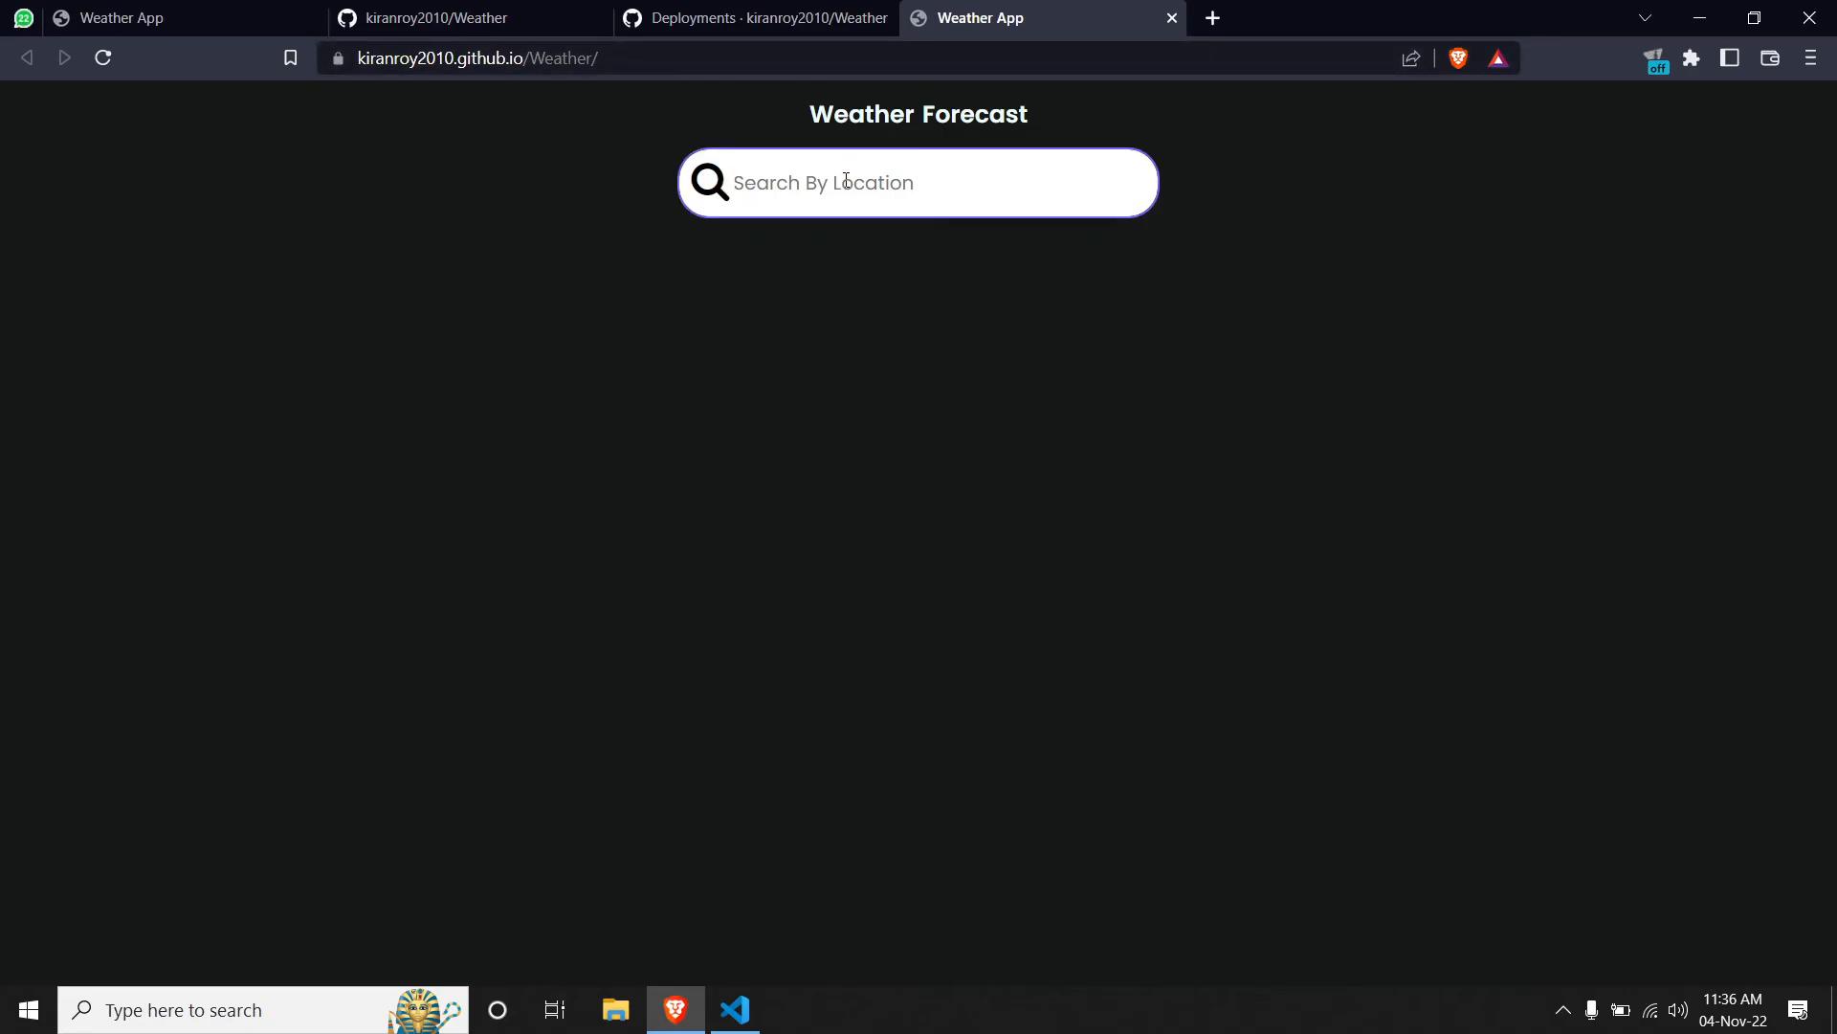
{"action": "type", "text": "Mumbai"}
{"action": "key", "text": "Return"}
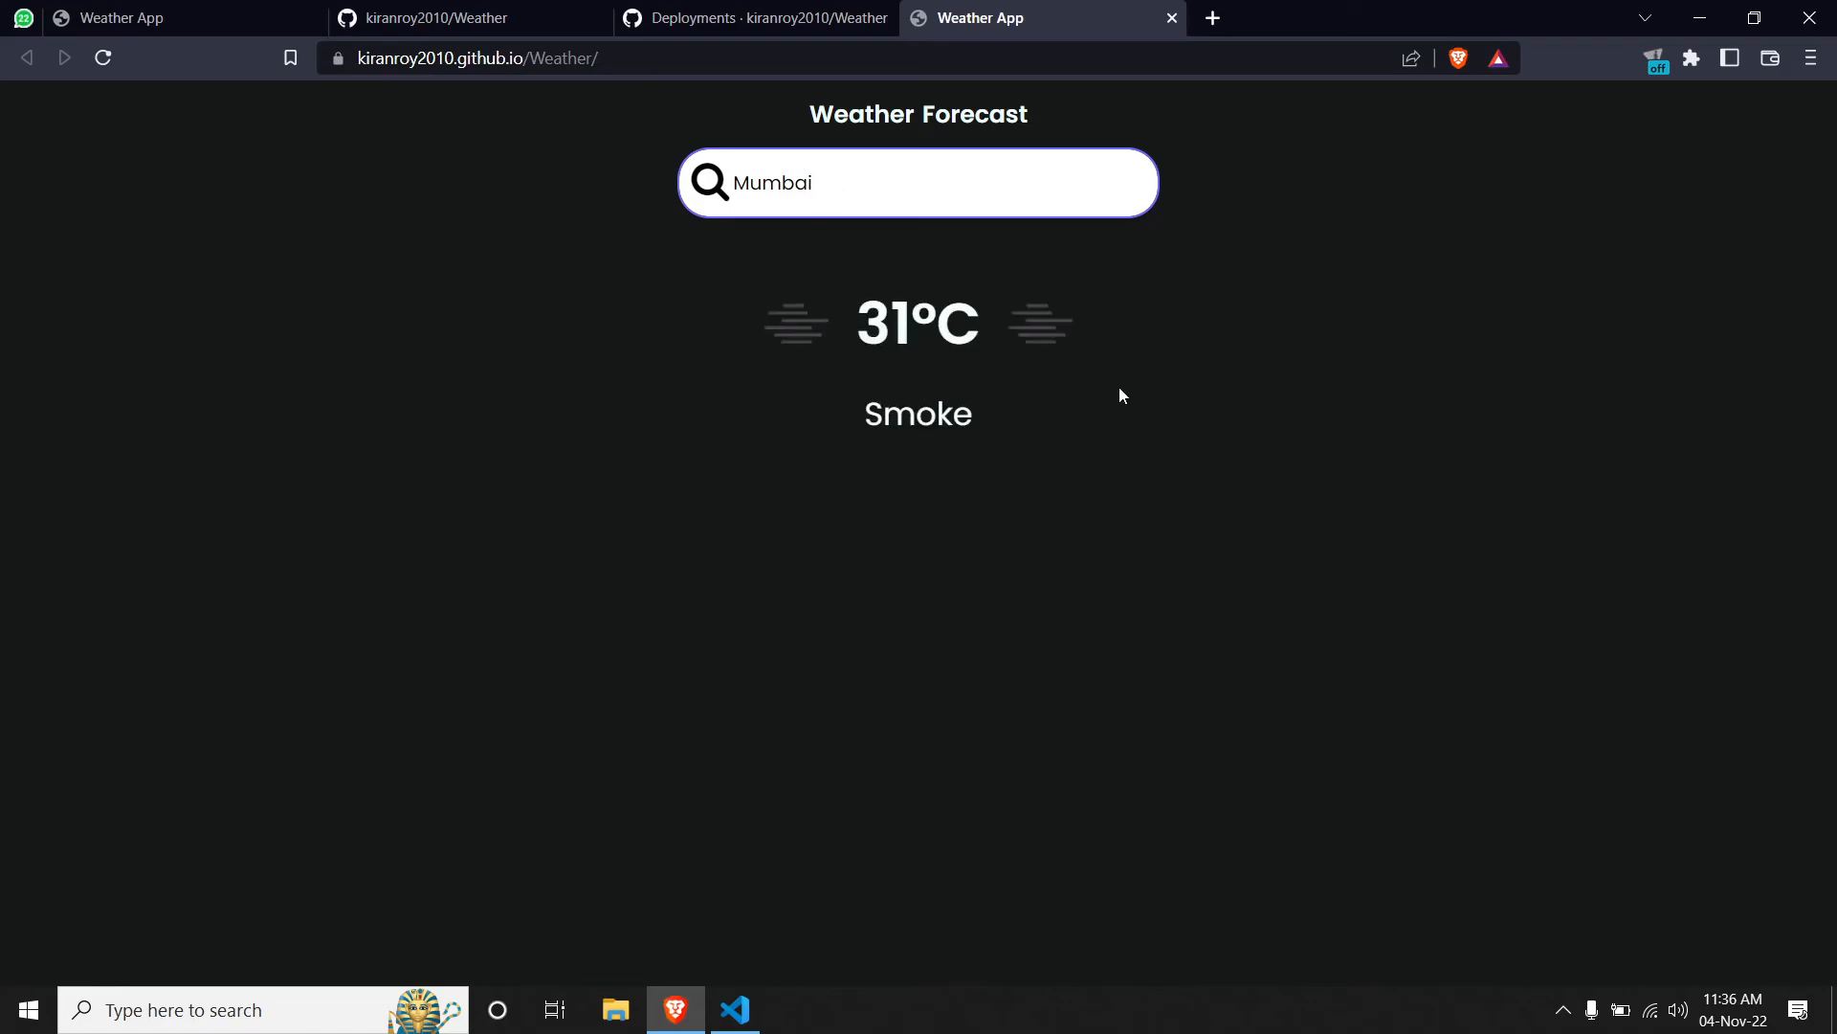